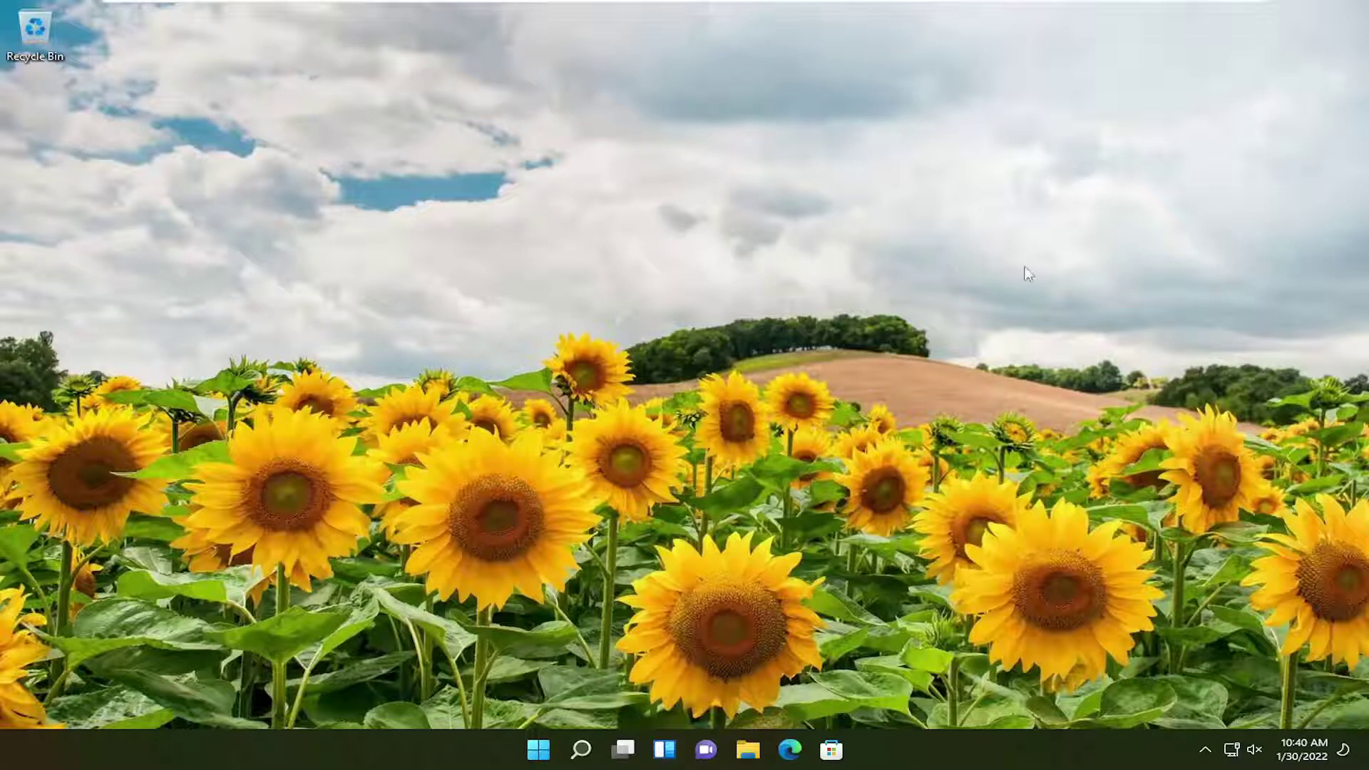
Search 'troubleshoot' and run the Keyboard troubleshooter from Other troubleshooters.
left_click(579, 750)
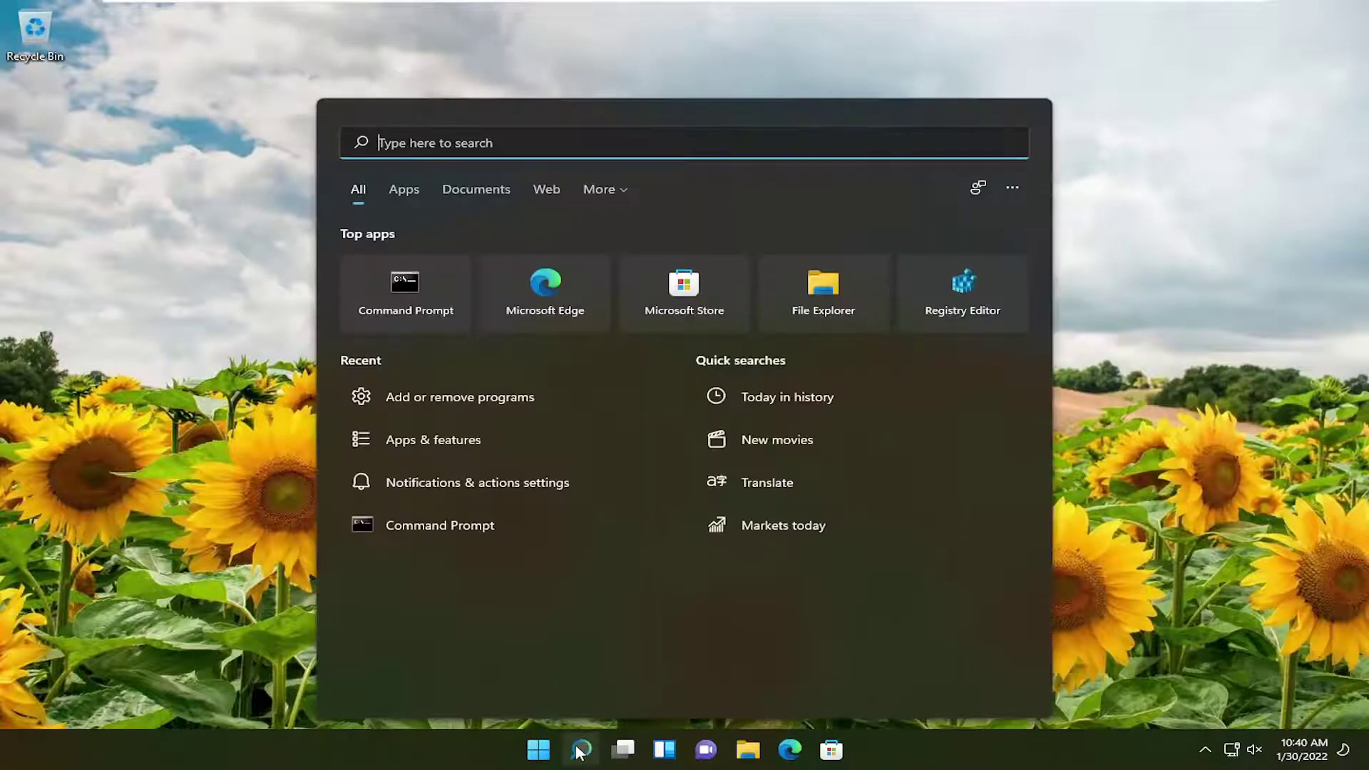
type("troubleshoot")
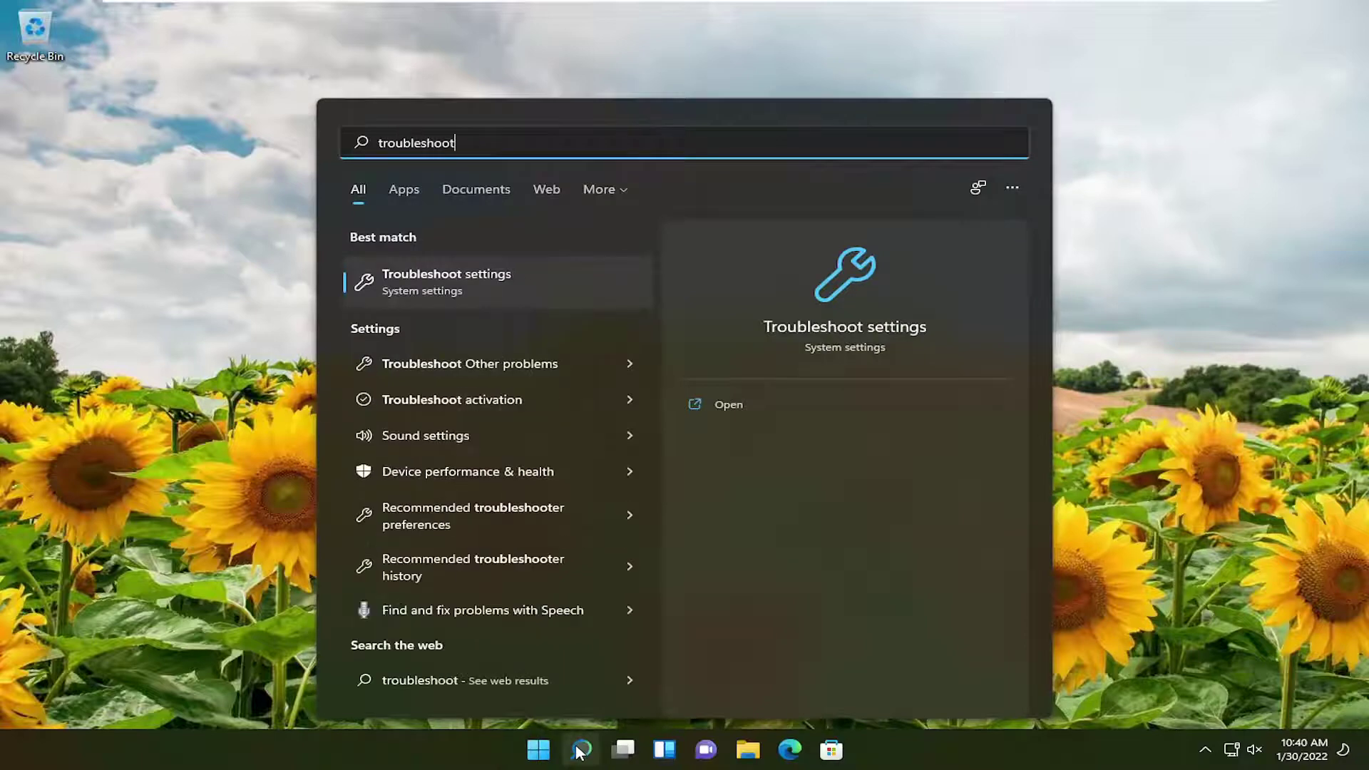
left_click(488, 291)
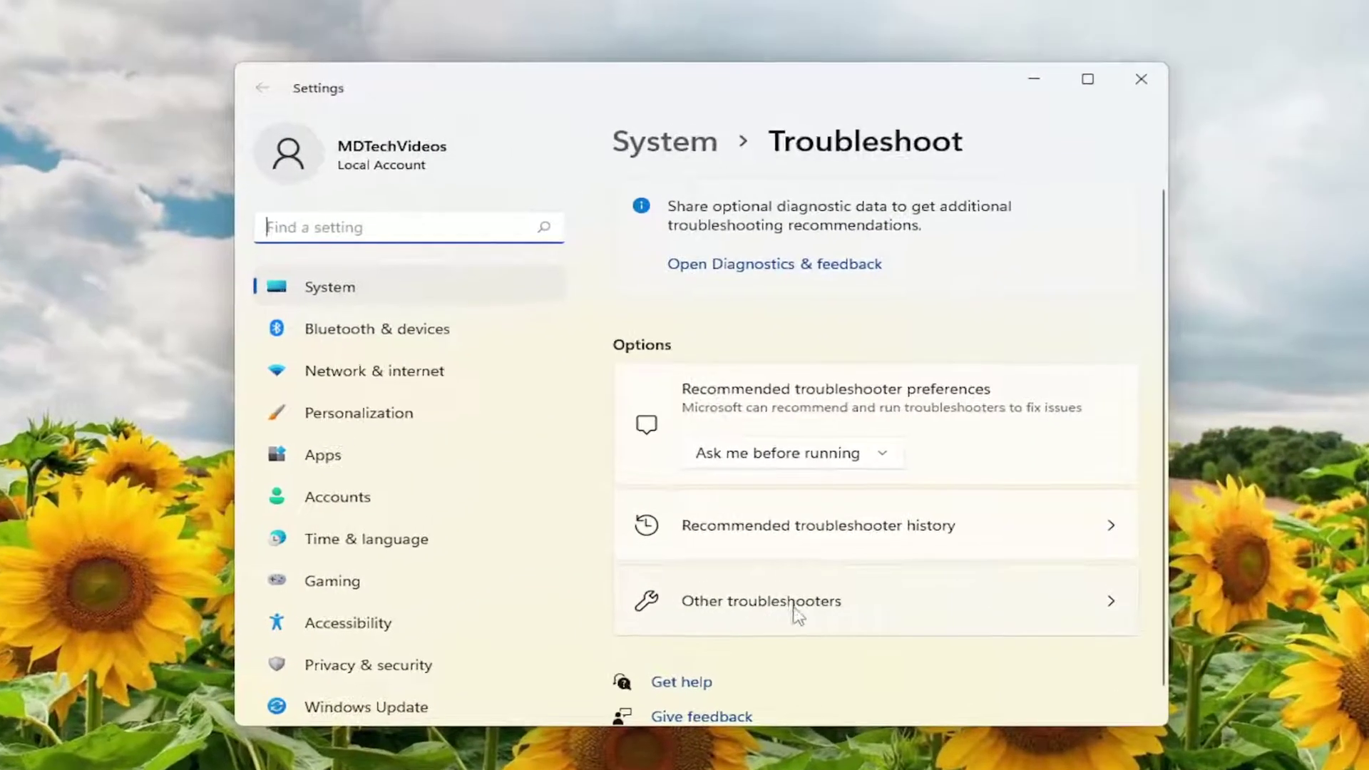
left_click(792, 606)
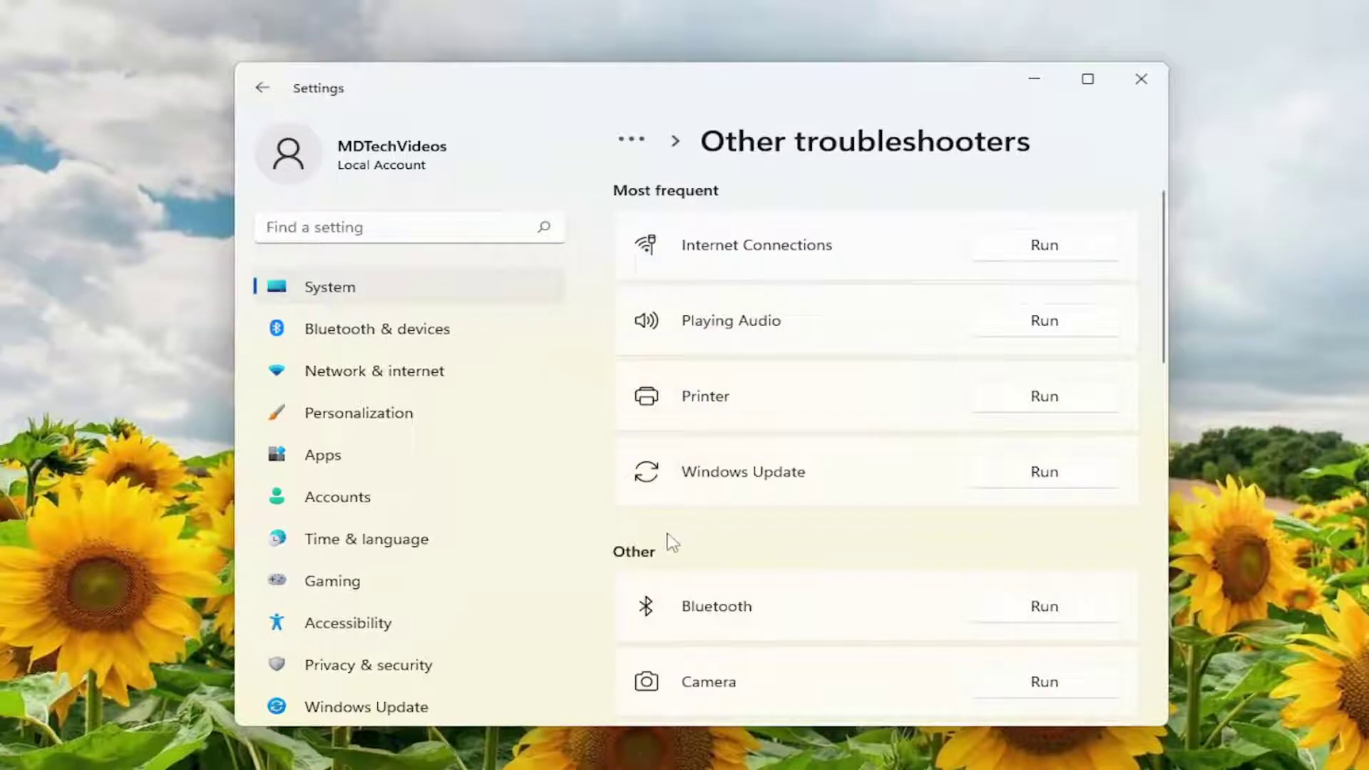
scroll(670, 549, "down", 6)
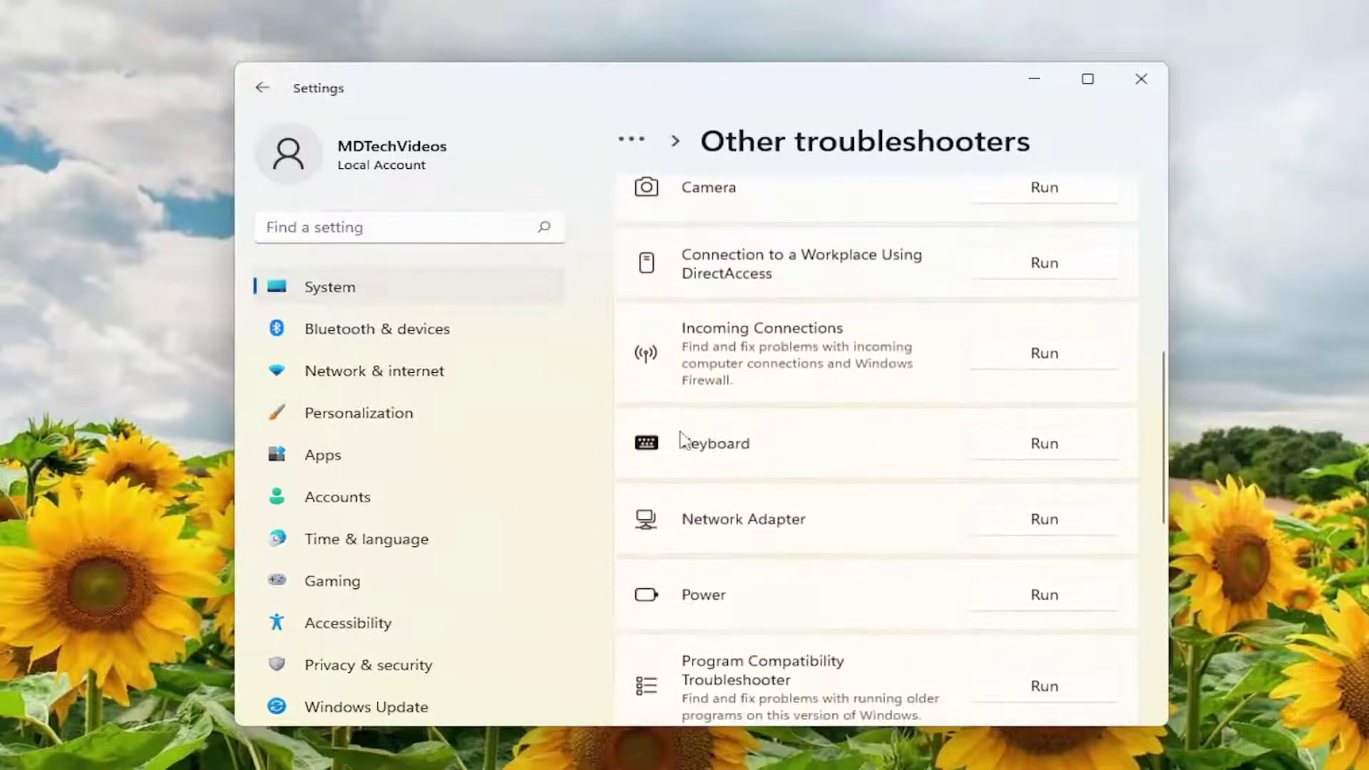
left_click(1056, 452)
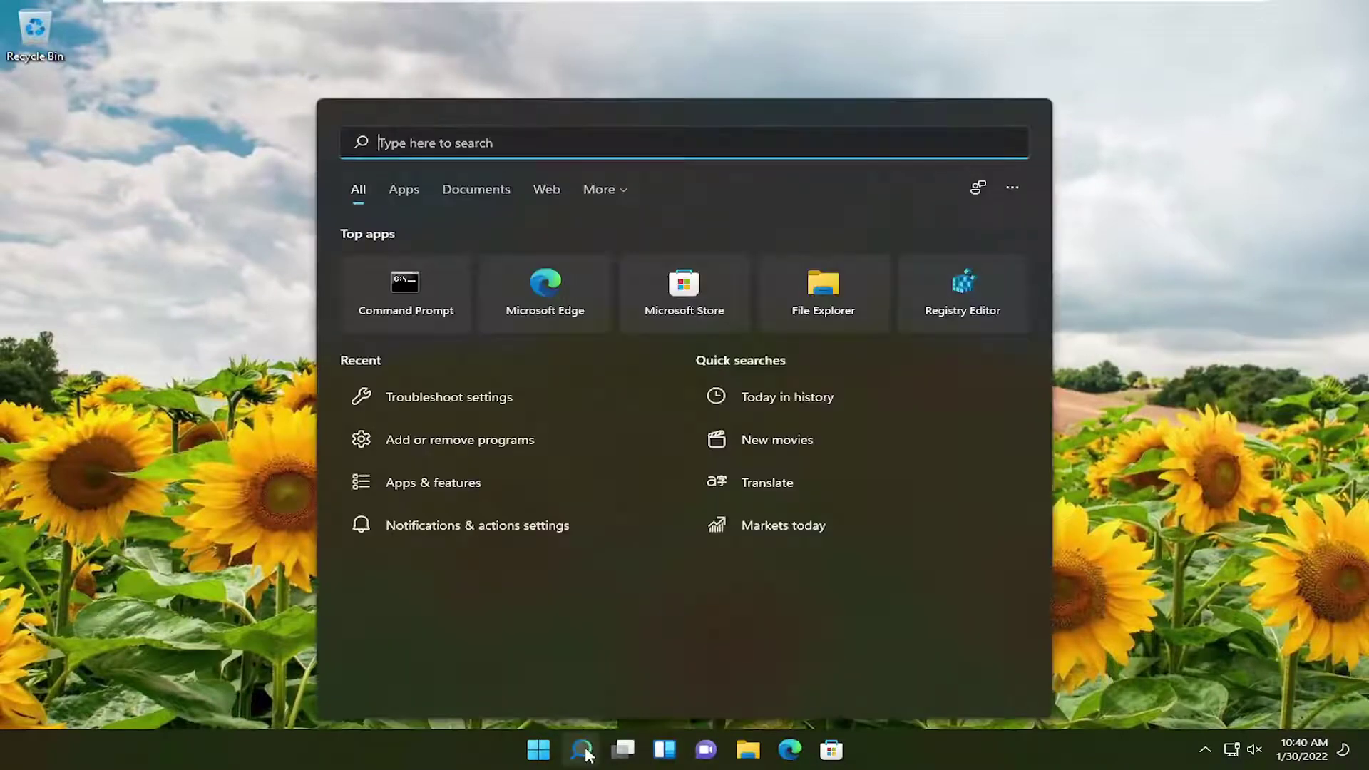
Launch Device Manager from search with 'de' and reposition its window.
type("de")
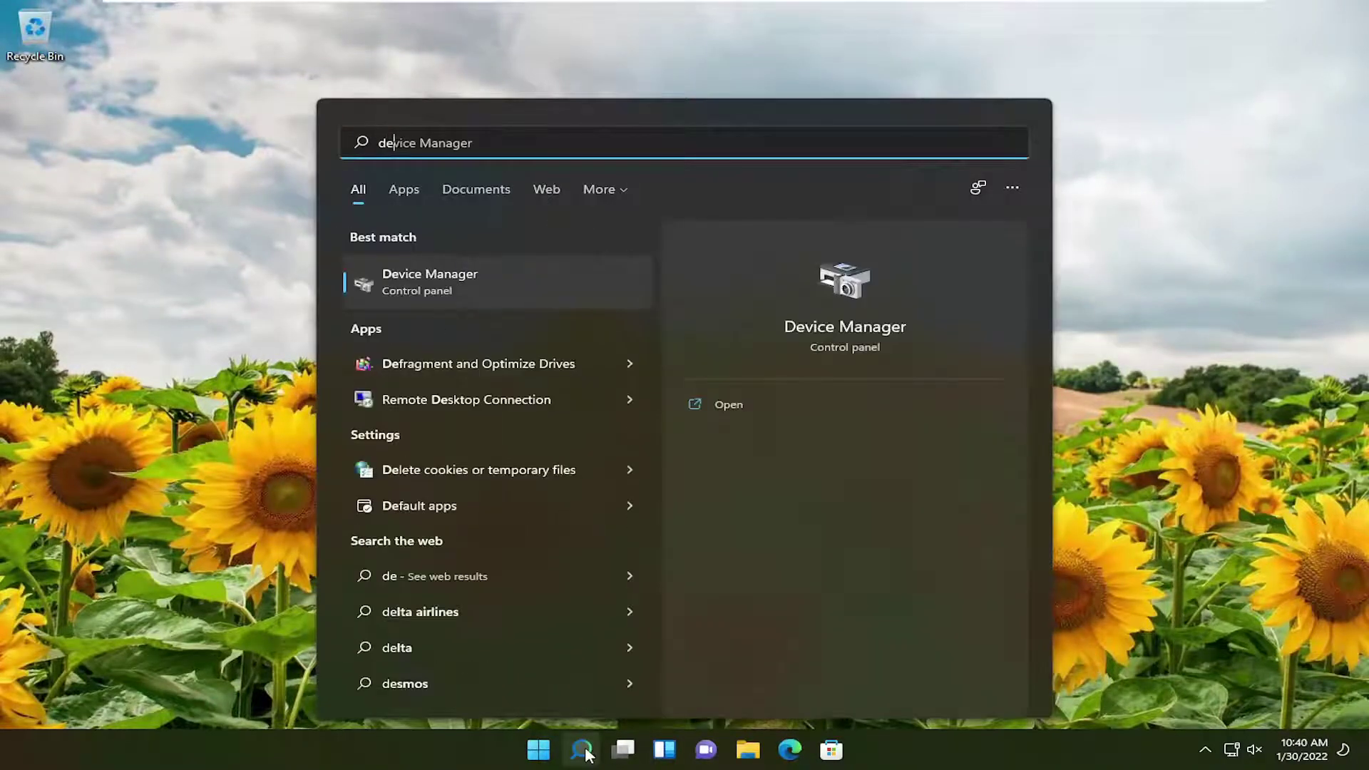
left_click(448, 285)
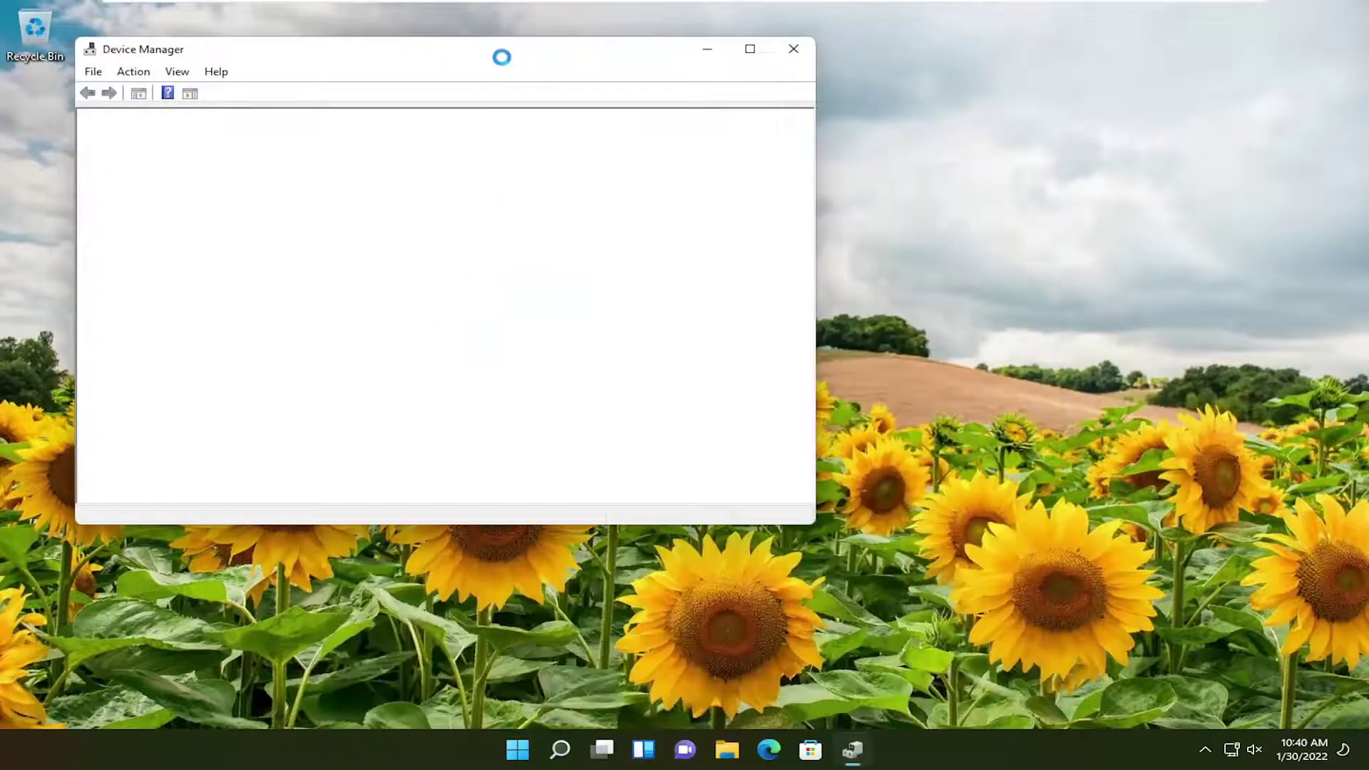
left_click_drag(503, 56, 779, 92)
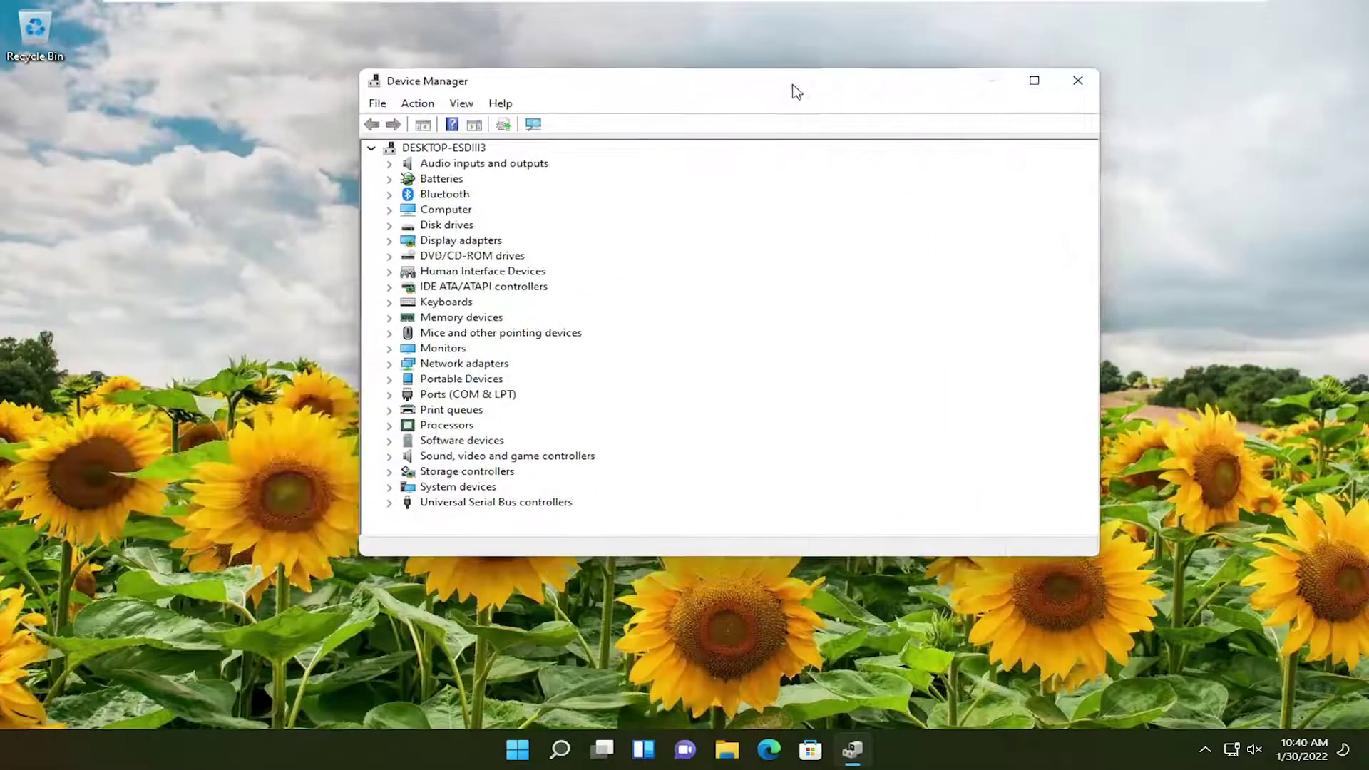
Uninstall the Standard PS/2 Keyboard device listed under Keyboards.
double_click(447, 303)
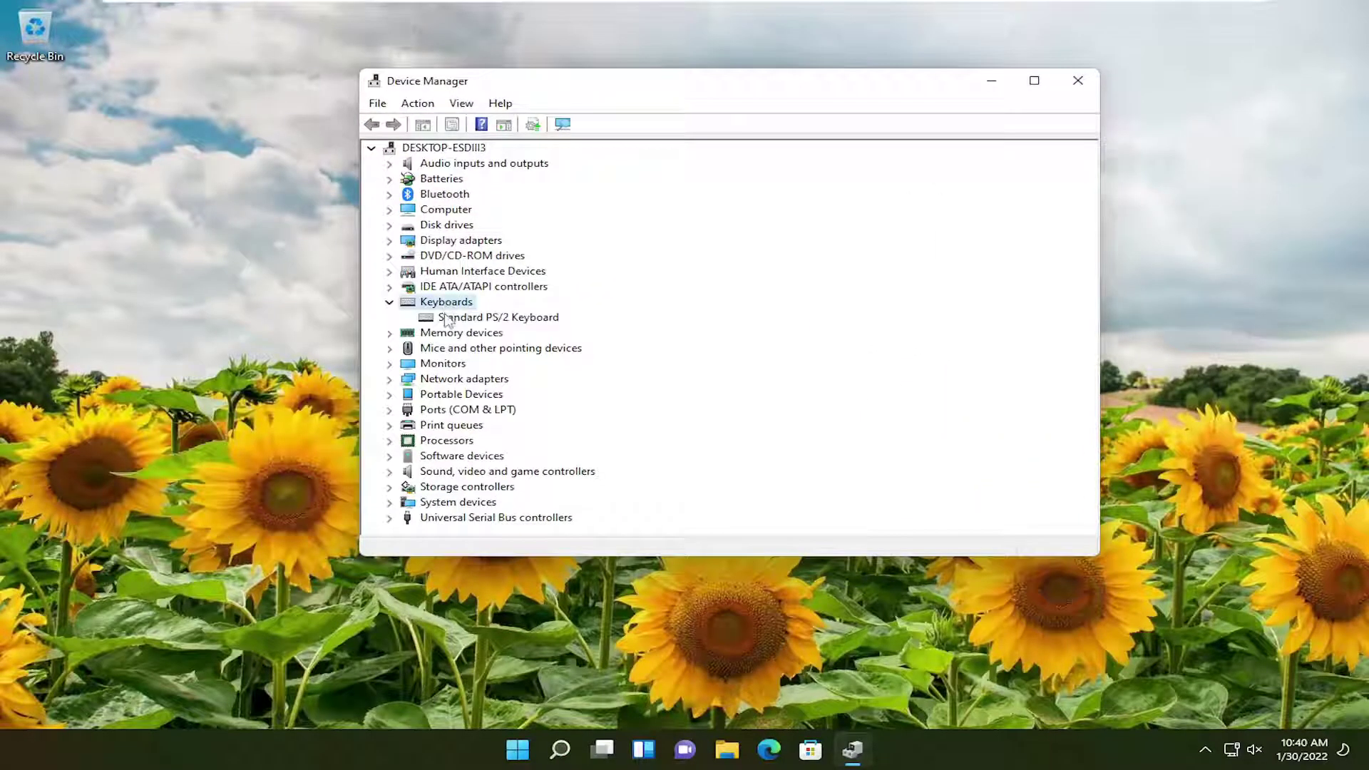
left_click(445, 320)
right_click(447, 322)
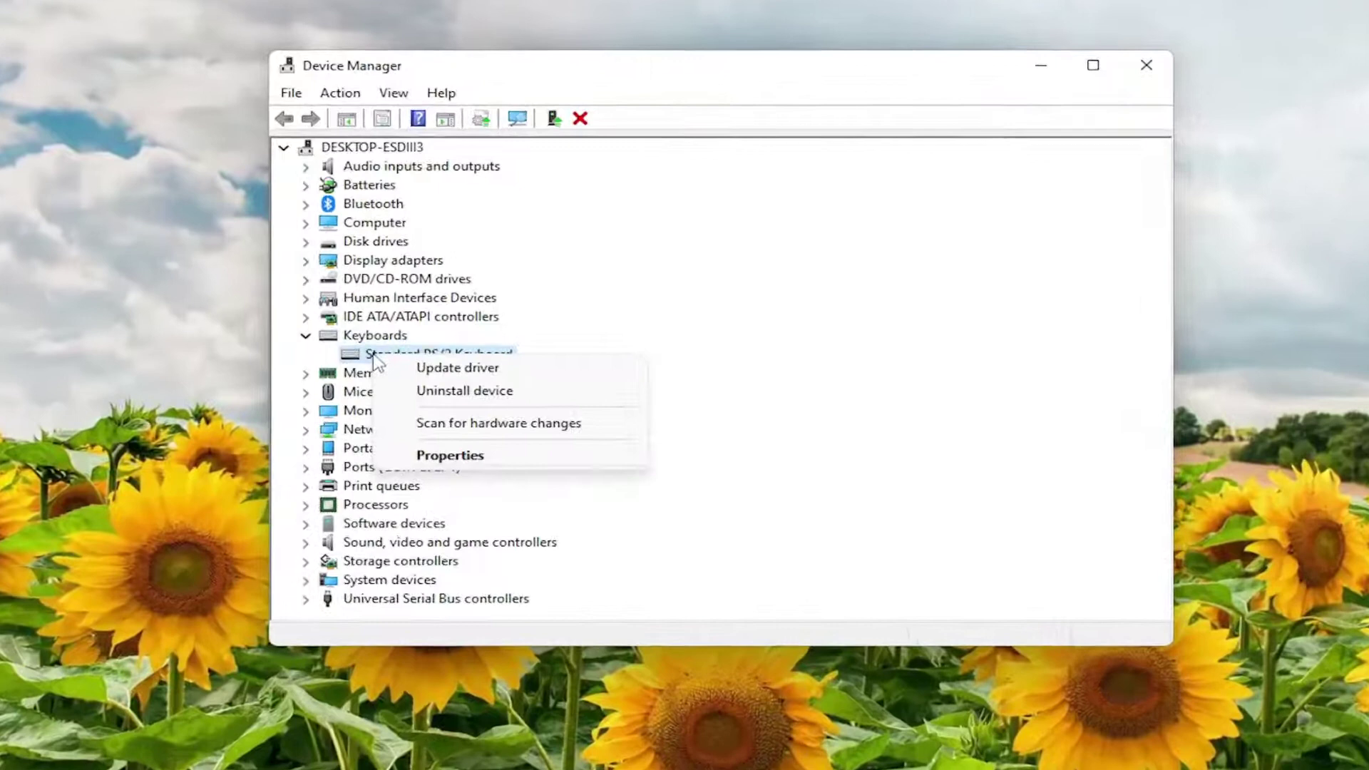
left_click(421, 391)
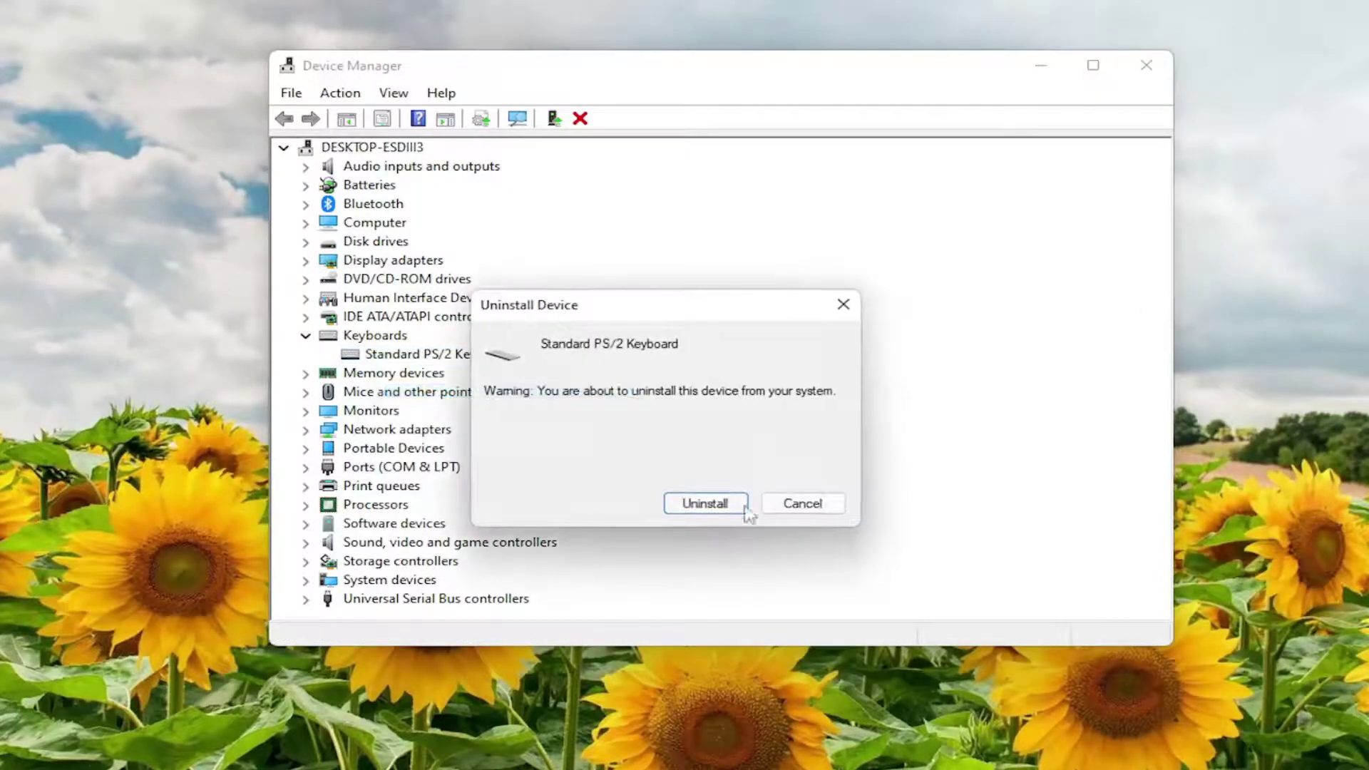
left_click(702, 508)
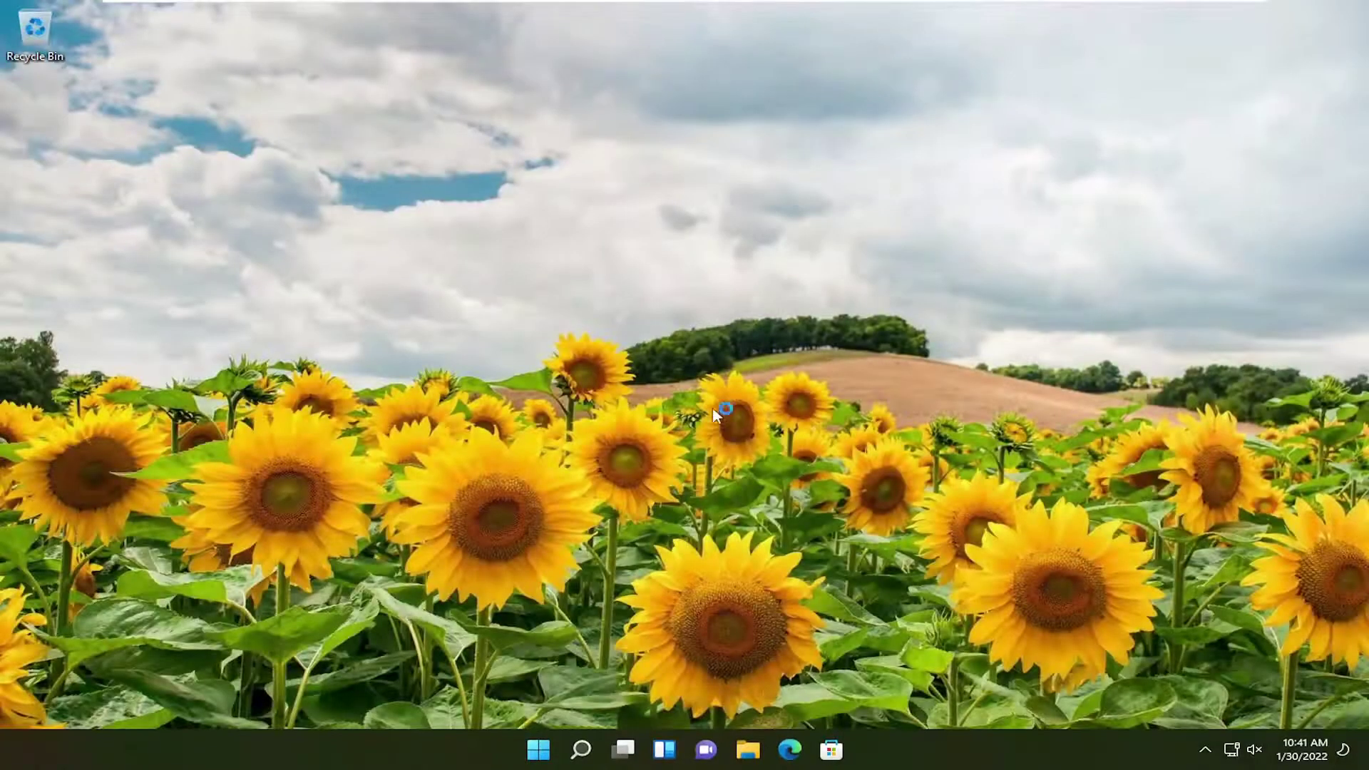
Open Windows Update from search and install the pending .NET Framework update KB5009469.
left_click(582, 749)
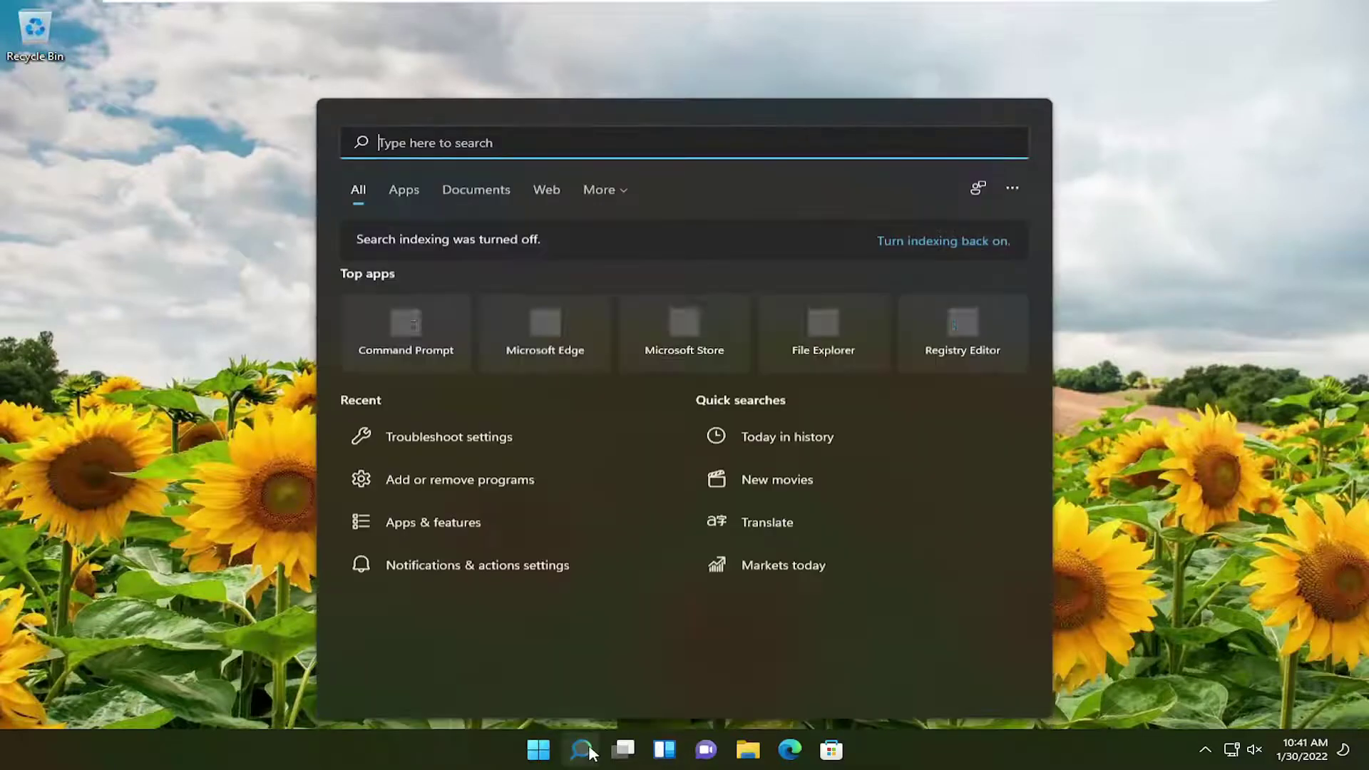
type("windows upda")
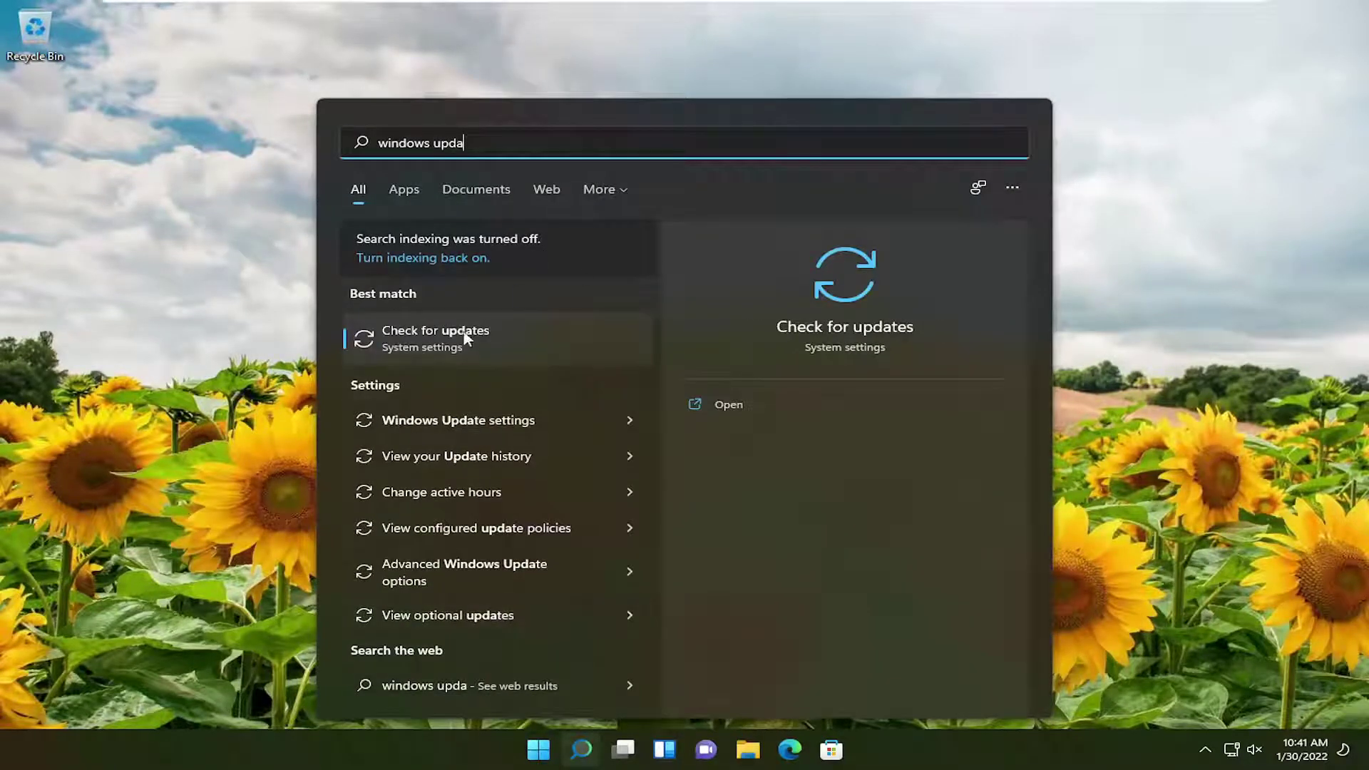
left_click(458, 346)
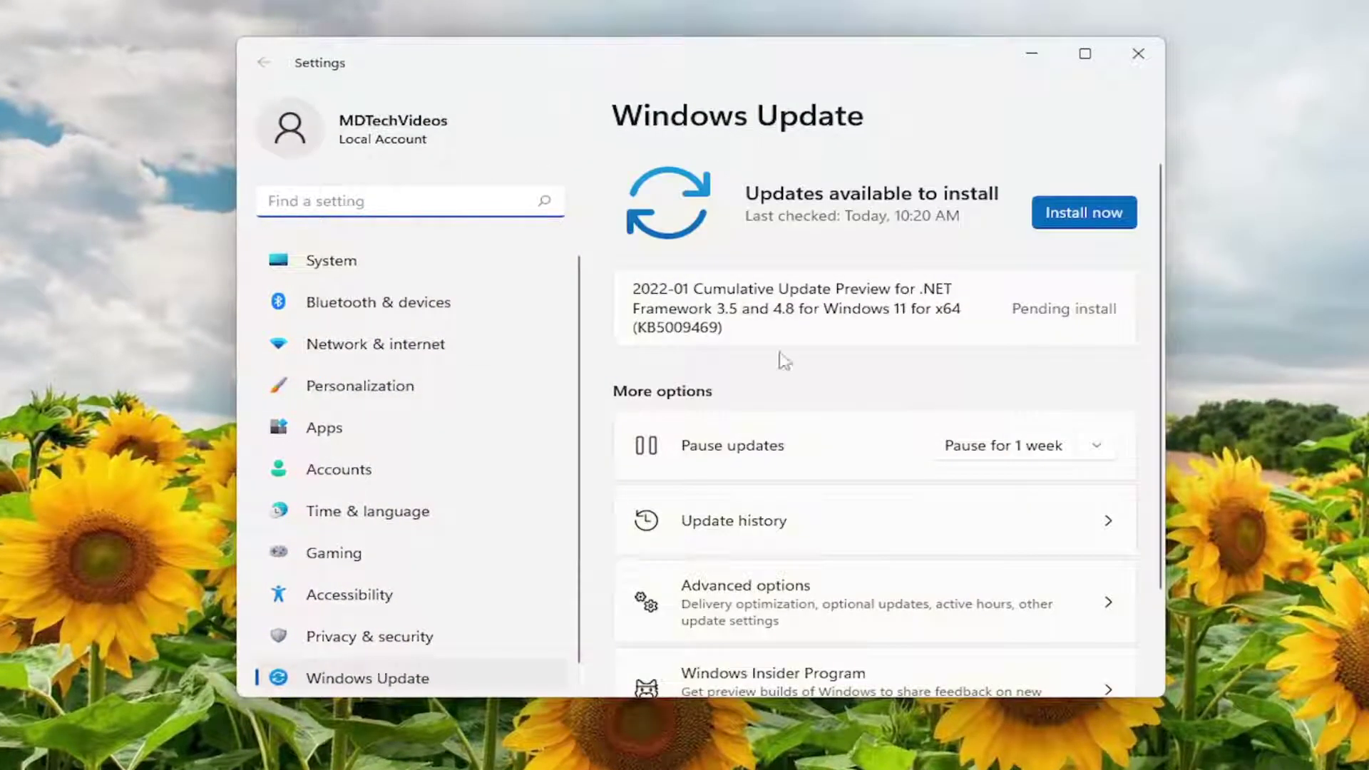
scroll(947, 320, "down", 2)
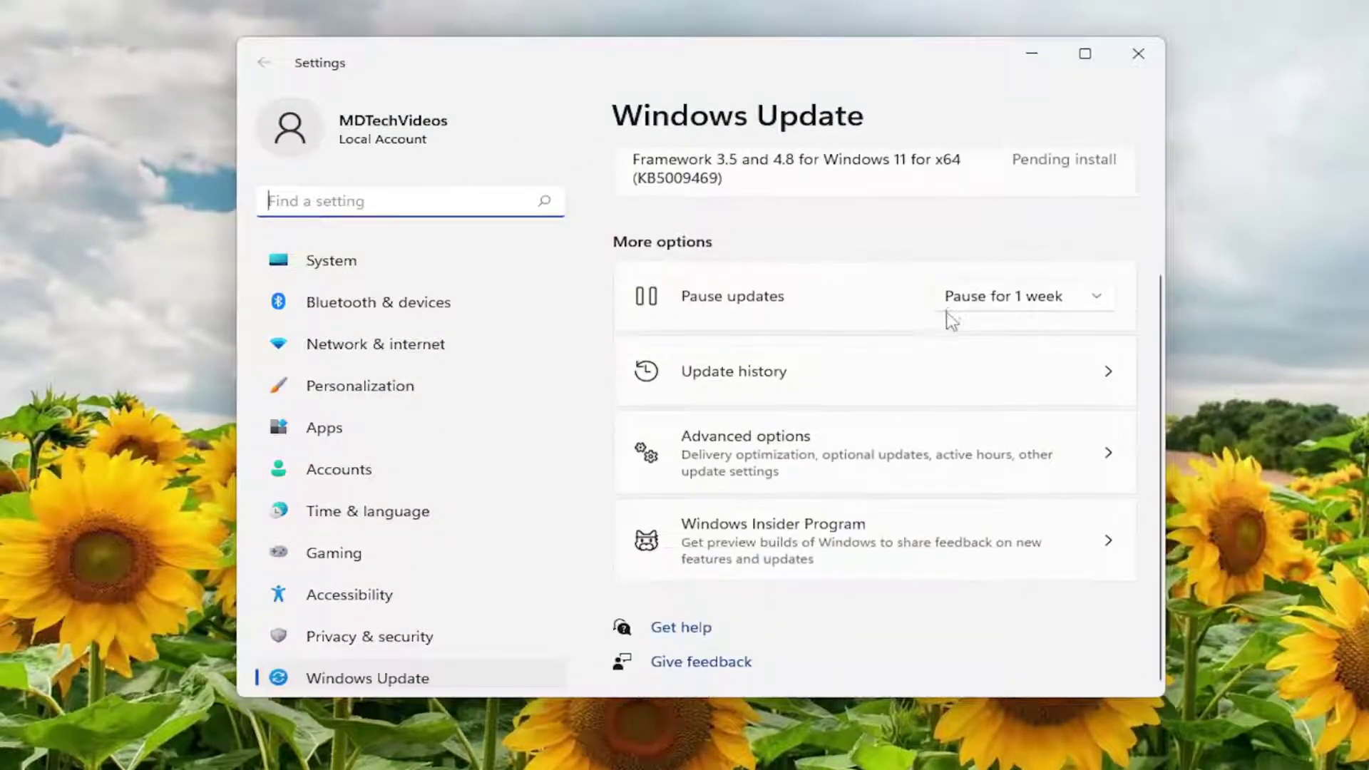
scroll(1024, 260, "up", 3)
left_click(1082, 219)
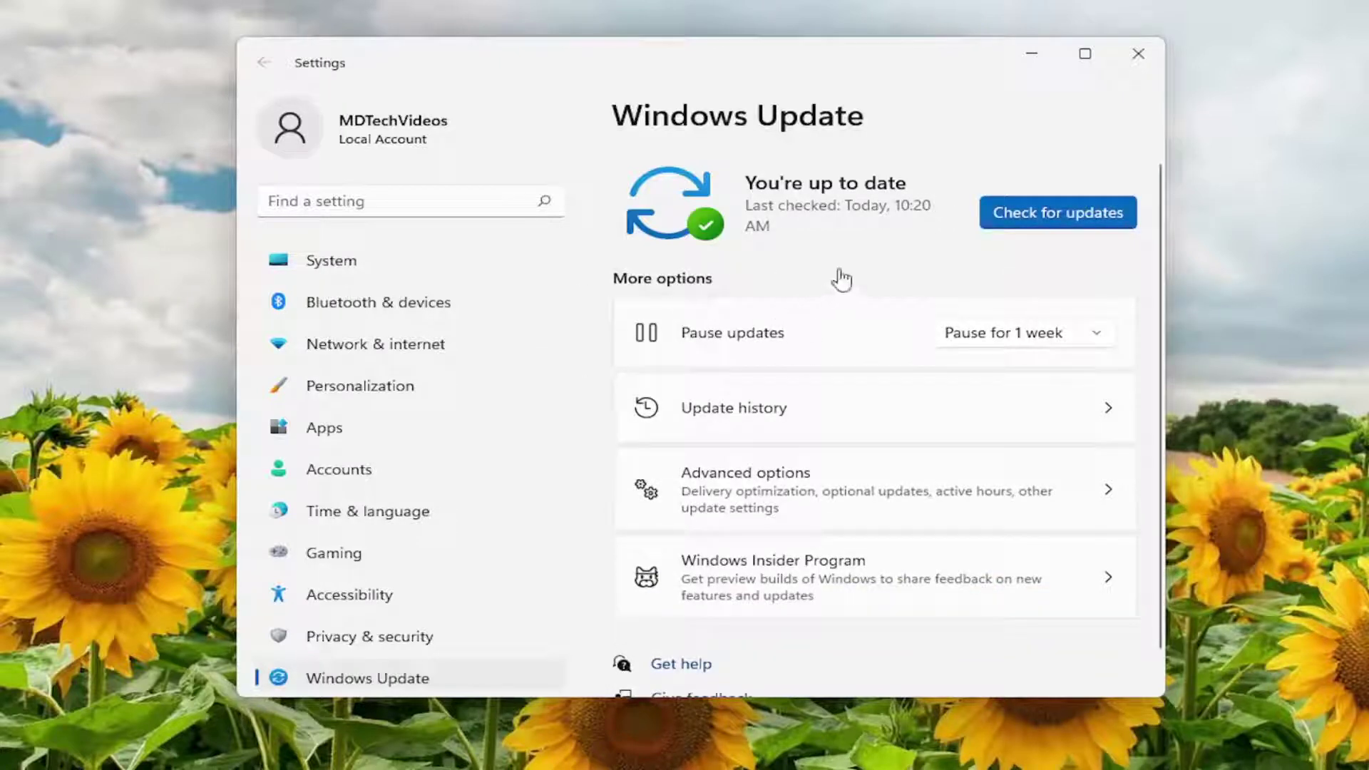
Go through Advanced options to the Optional updates page, which lists none available.
left_click(744, 503)
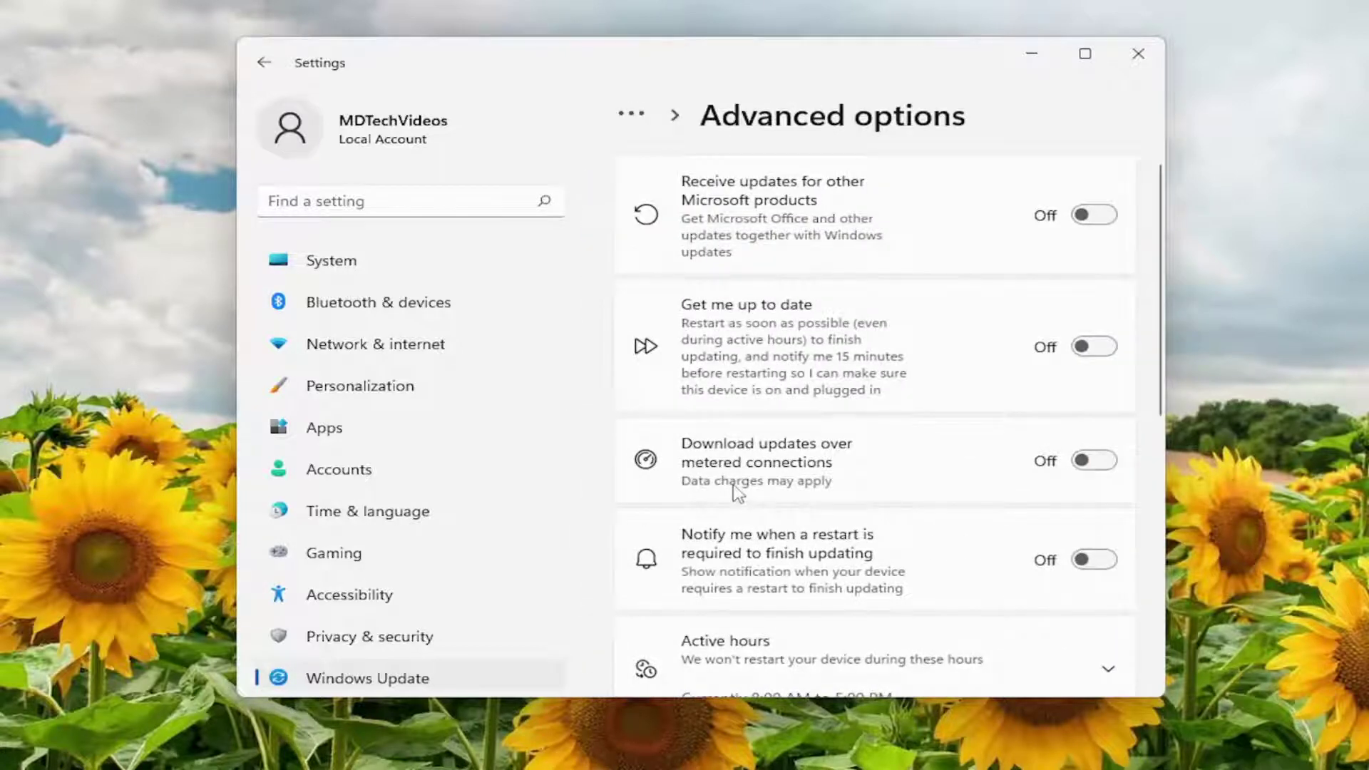
scroll(810, 421, "down", 6)
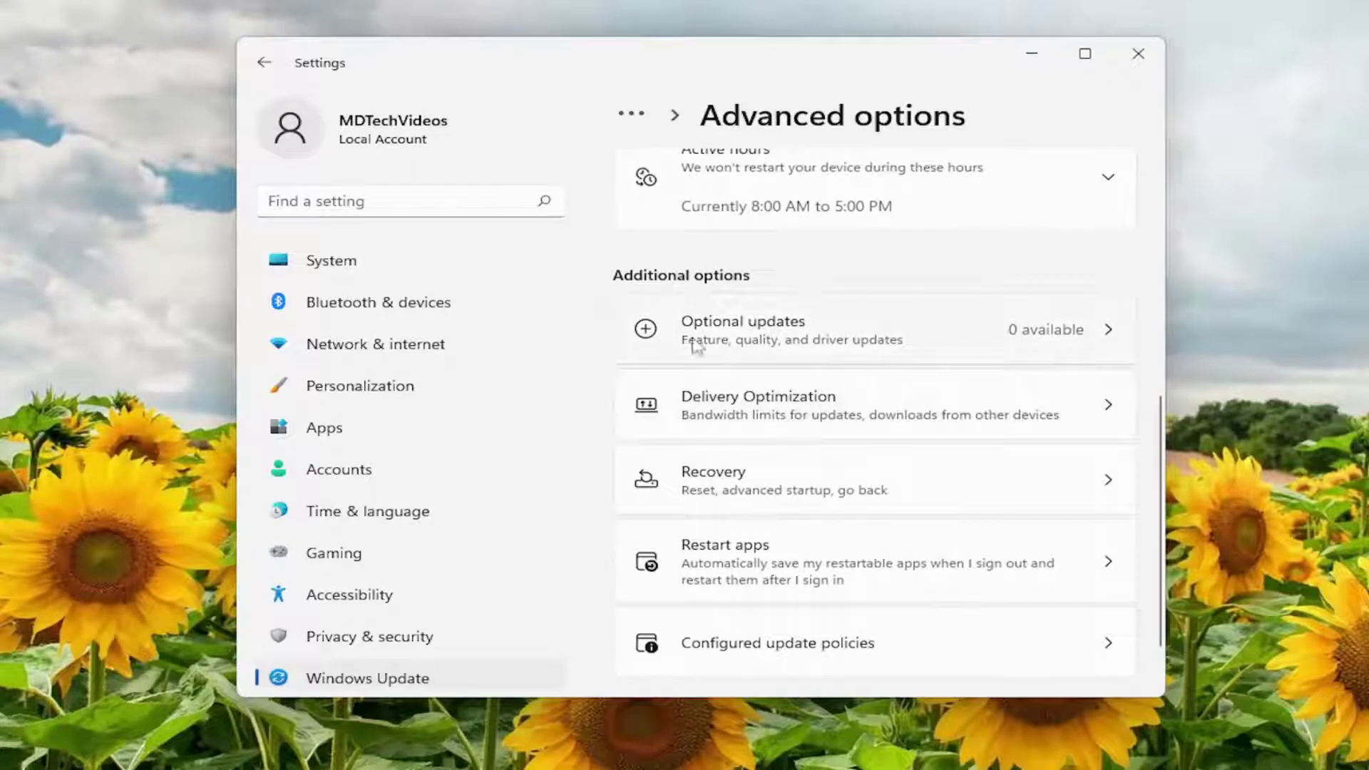
left_click(867, 336)
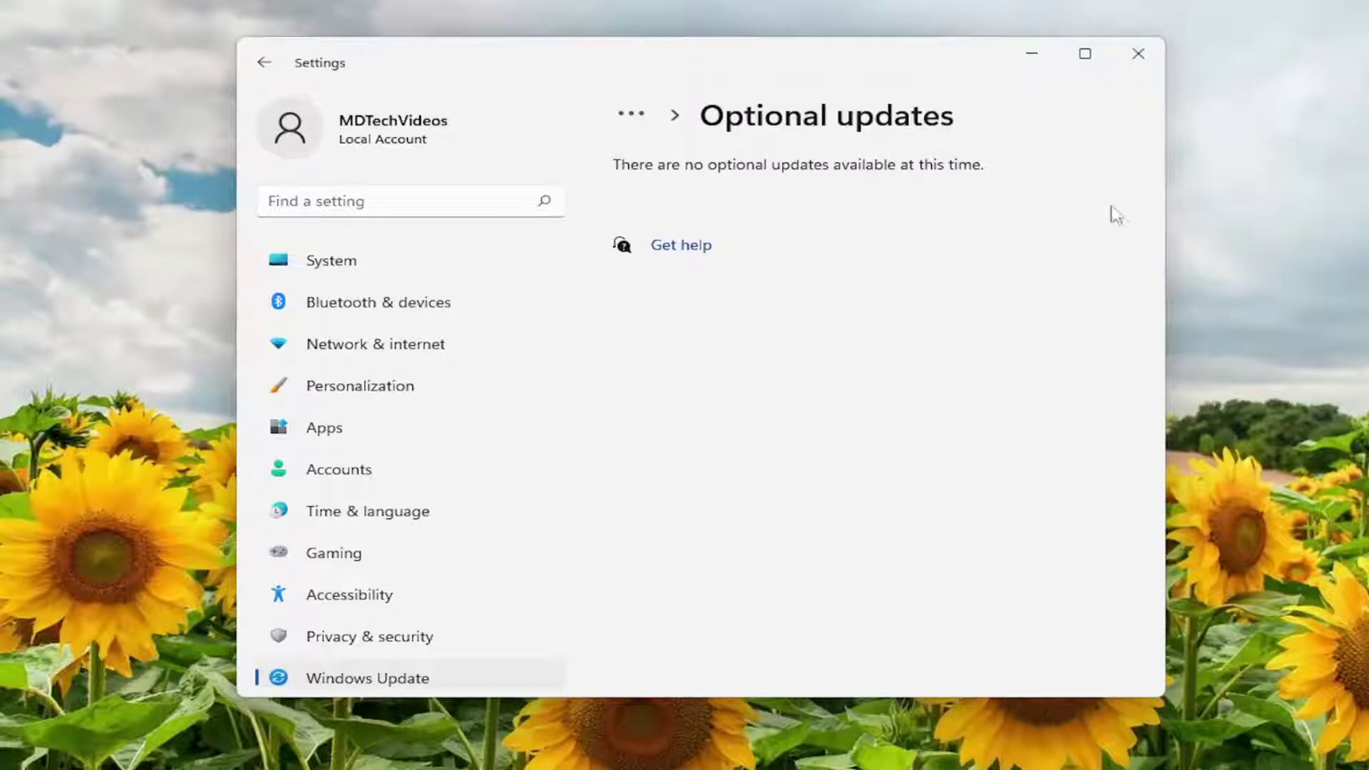
Under Time & language > Language & region, keep English (United States) as the display language.
left_click(352, 521)
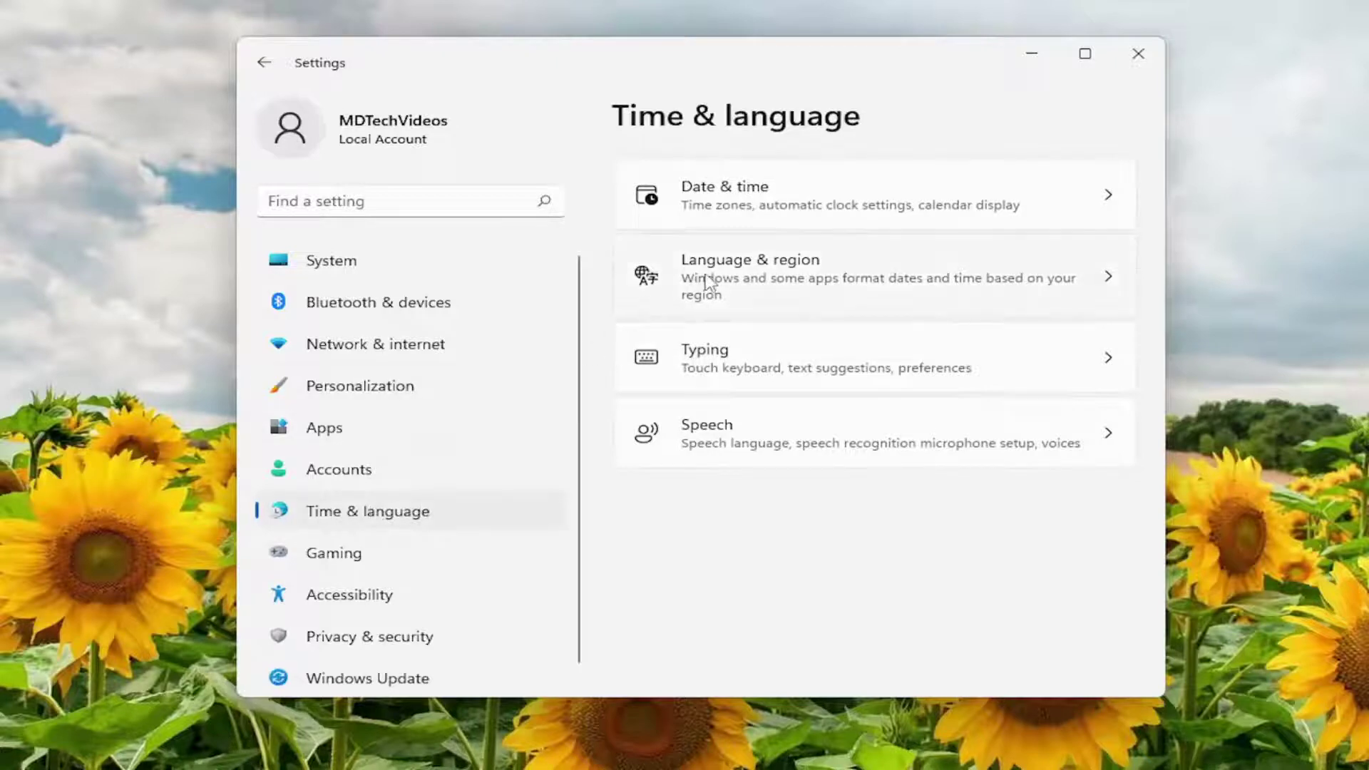
left_click(770, 292)
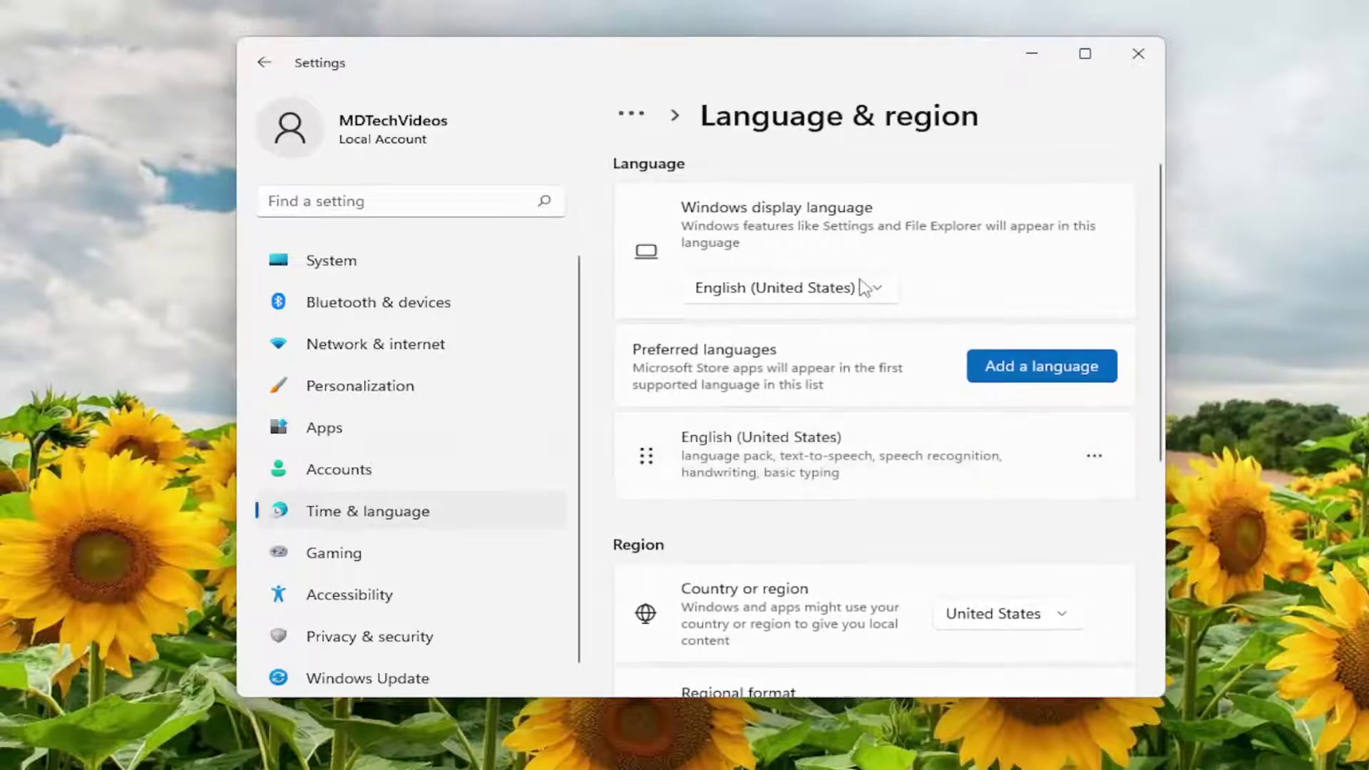
left_click(875, 291)
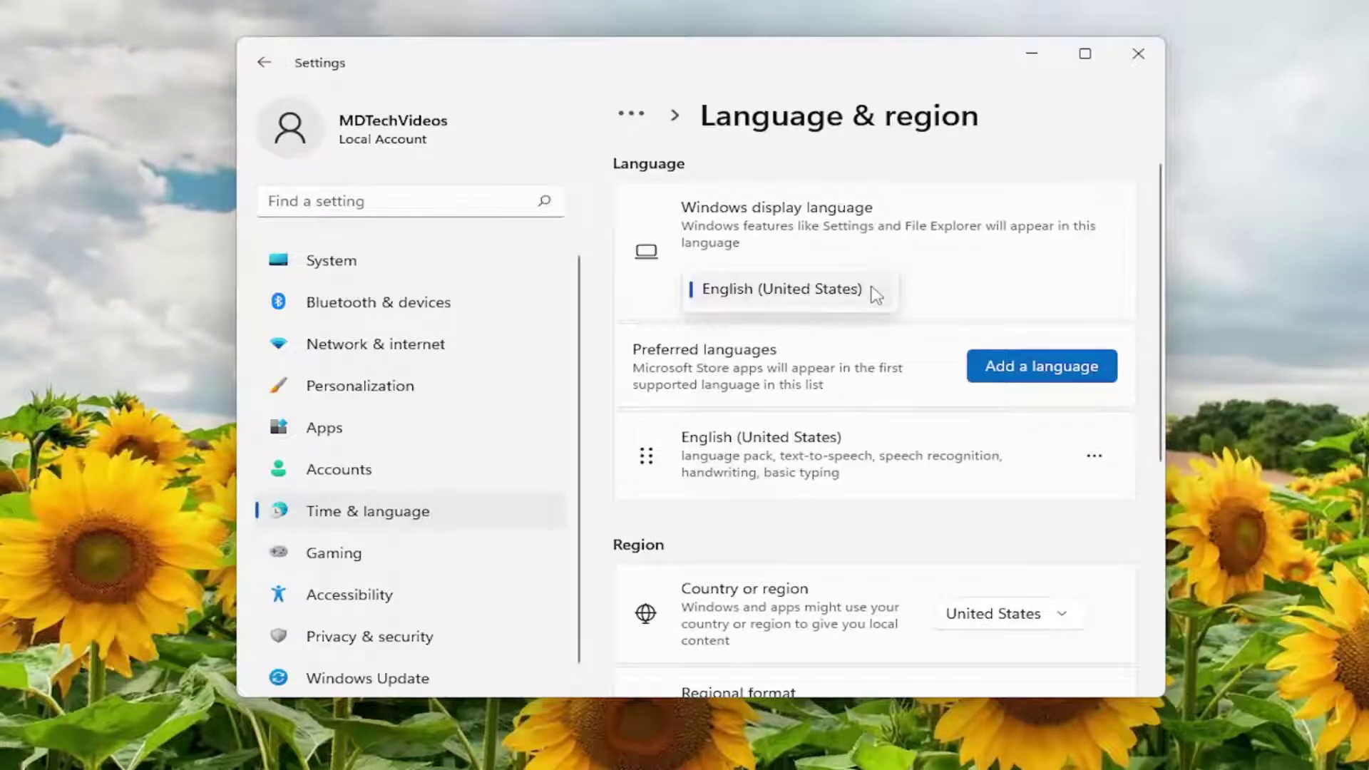
left_click(876, 294)
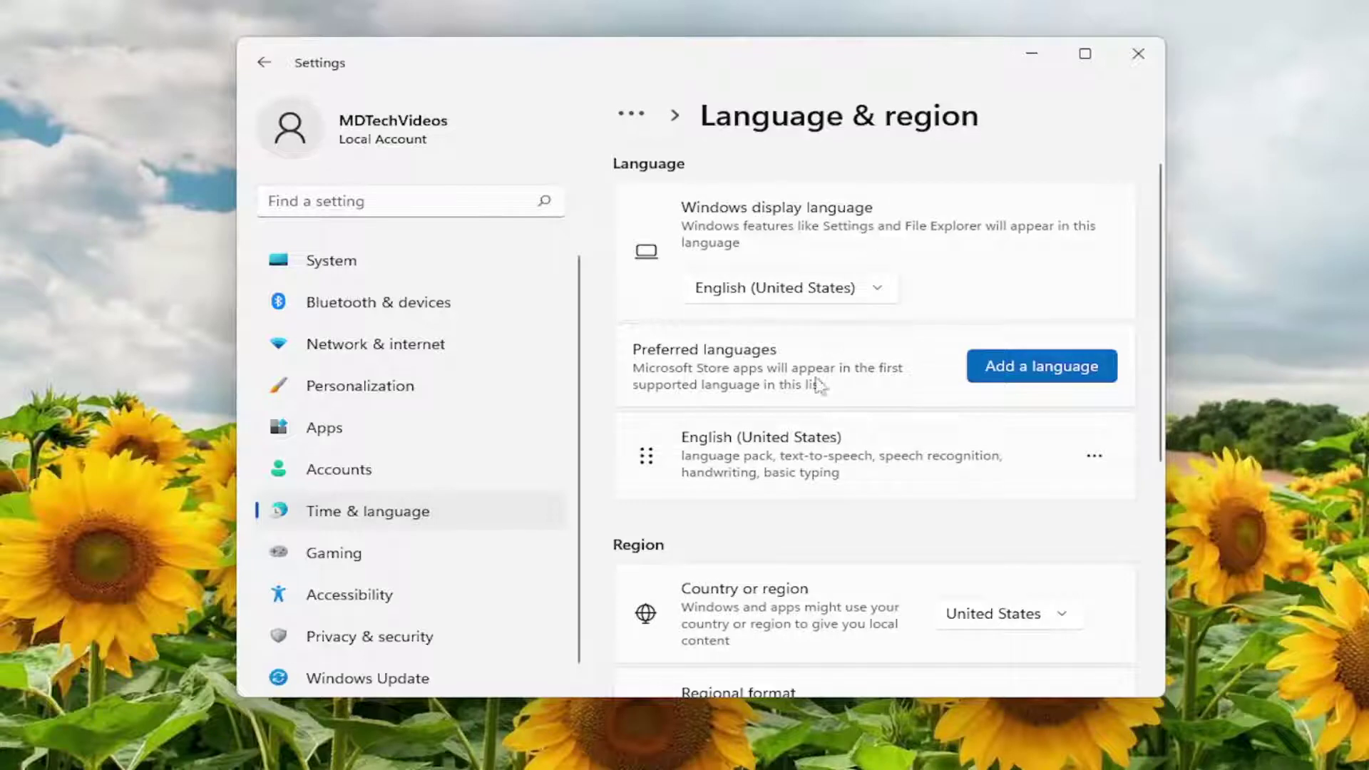
left_click(867, 291)
left_click(991, 285)
left_click(1008, 366)
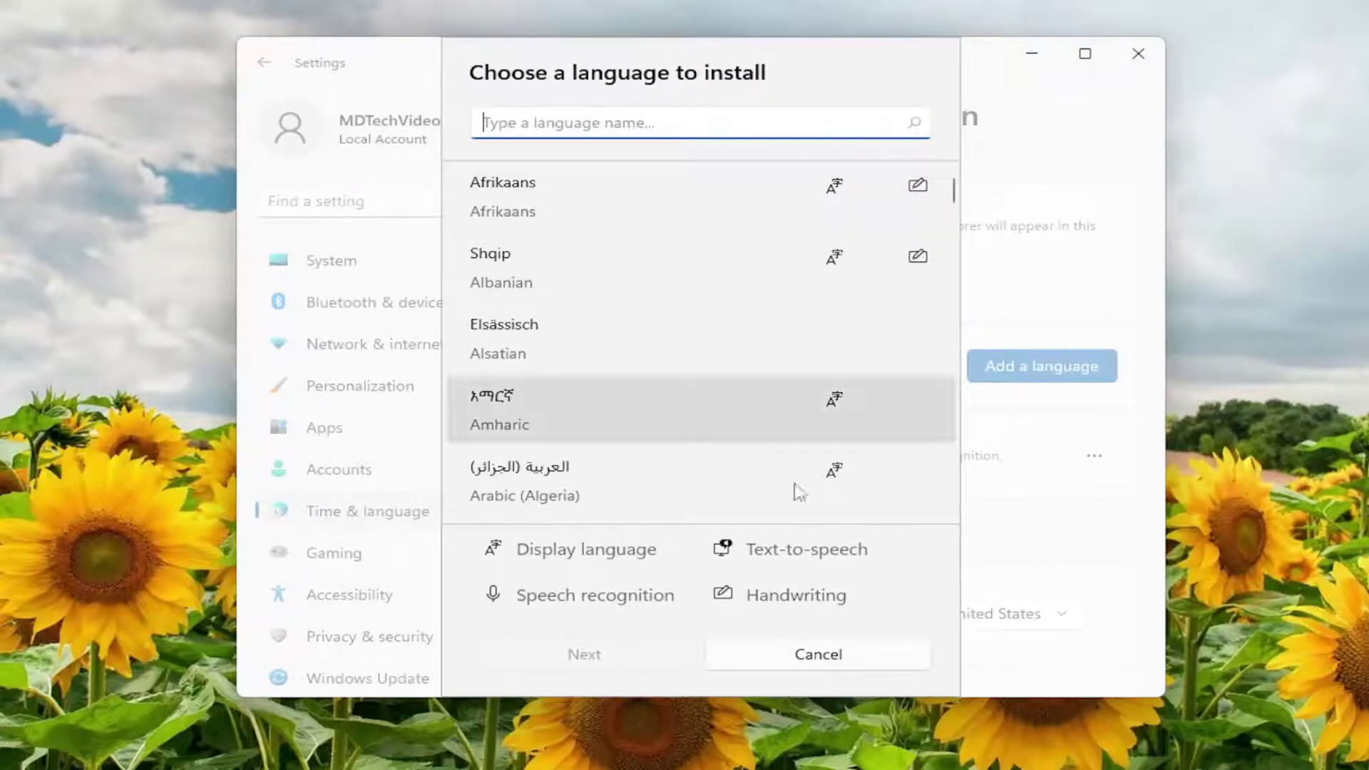
left_click(802, 653)
scroll(891, 499, "down", 1)
scroll(906, 464, "down", 1)
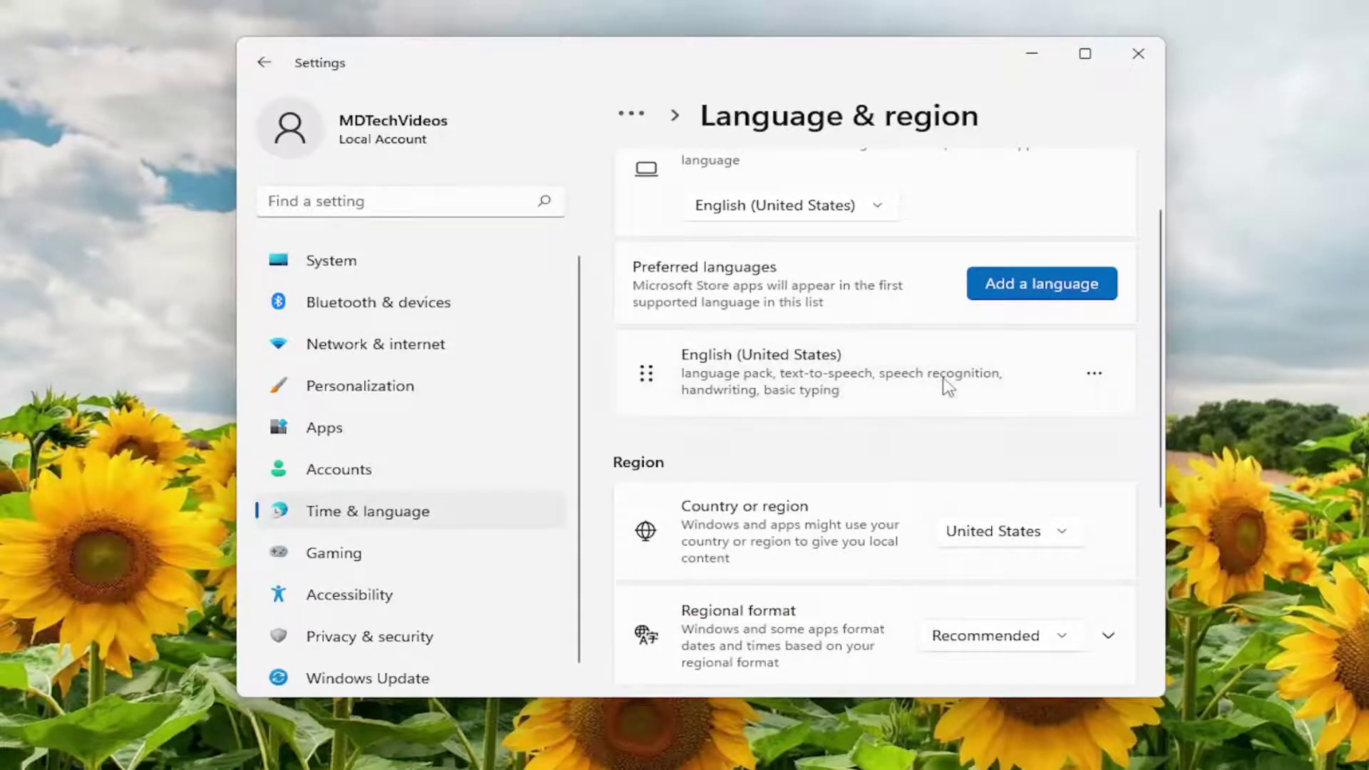
scroll(741, 412, "up", 2)
scroll(780, 297, "down", 3)
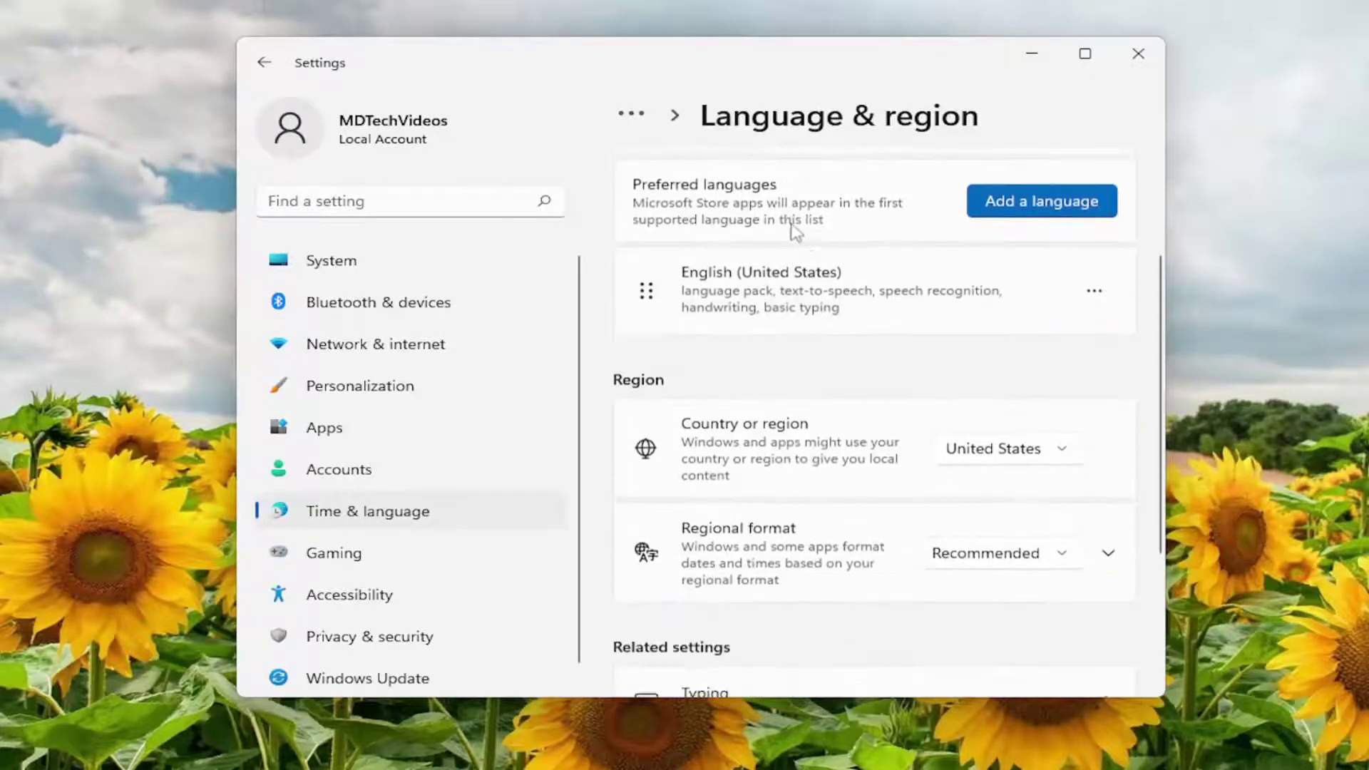
scroll(788, 386, "down", 2)
left_click(1053, 369)
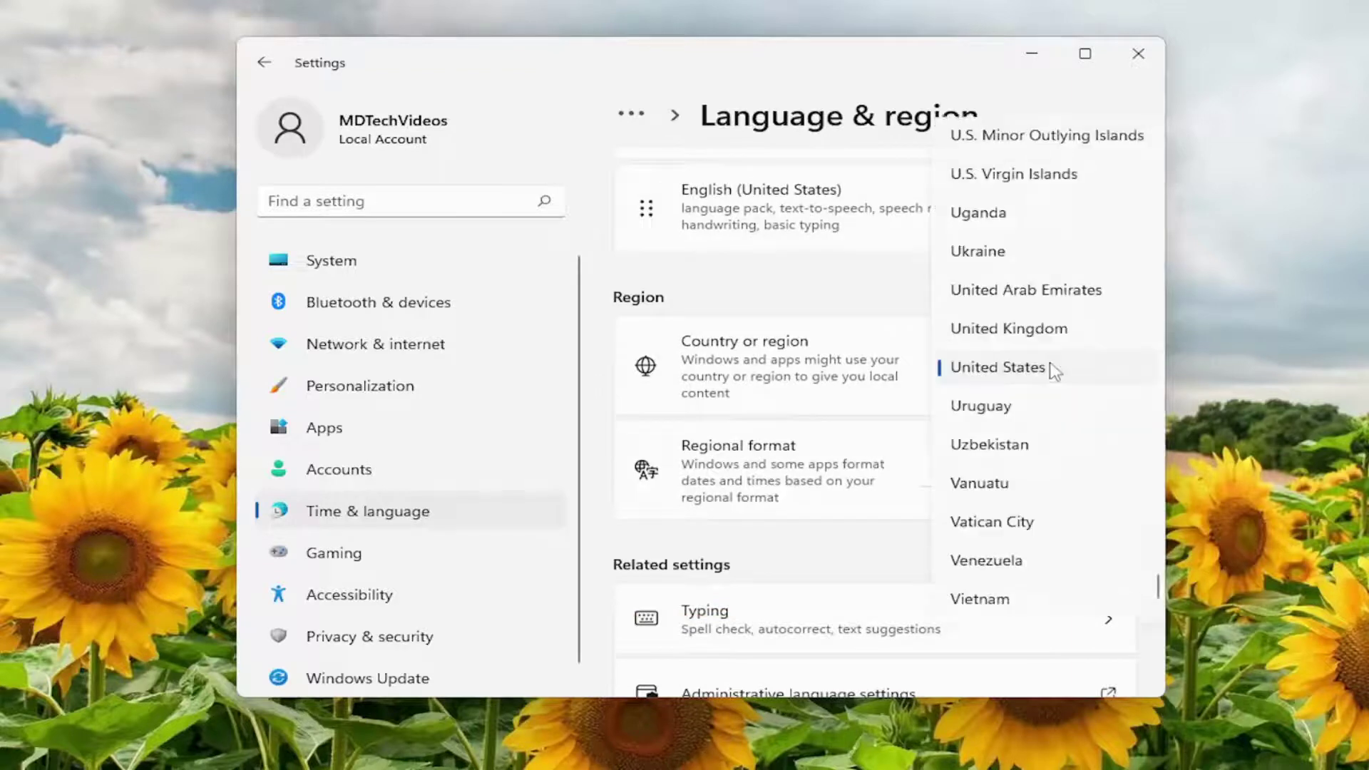
left_click(594, 403)
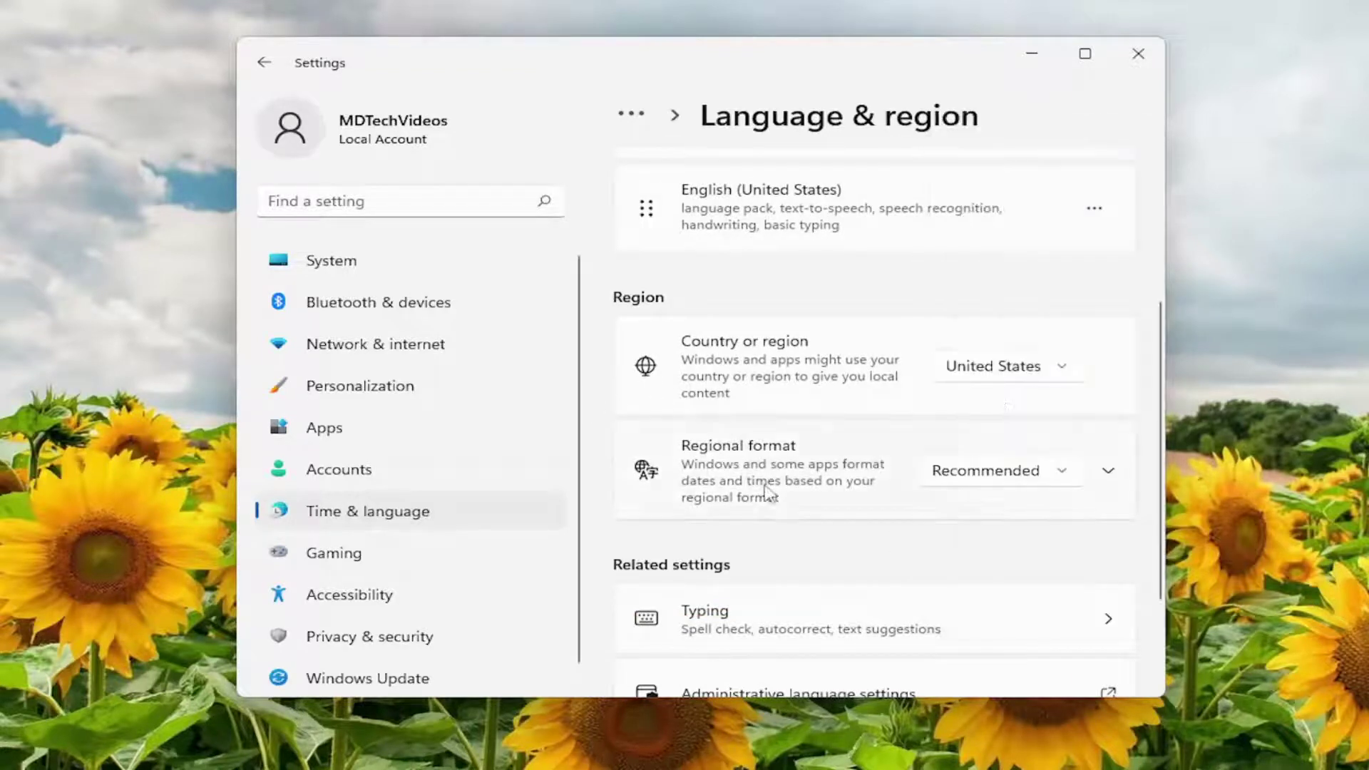
left_click(1008, 470)
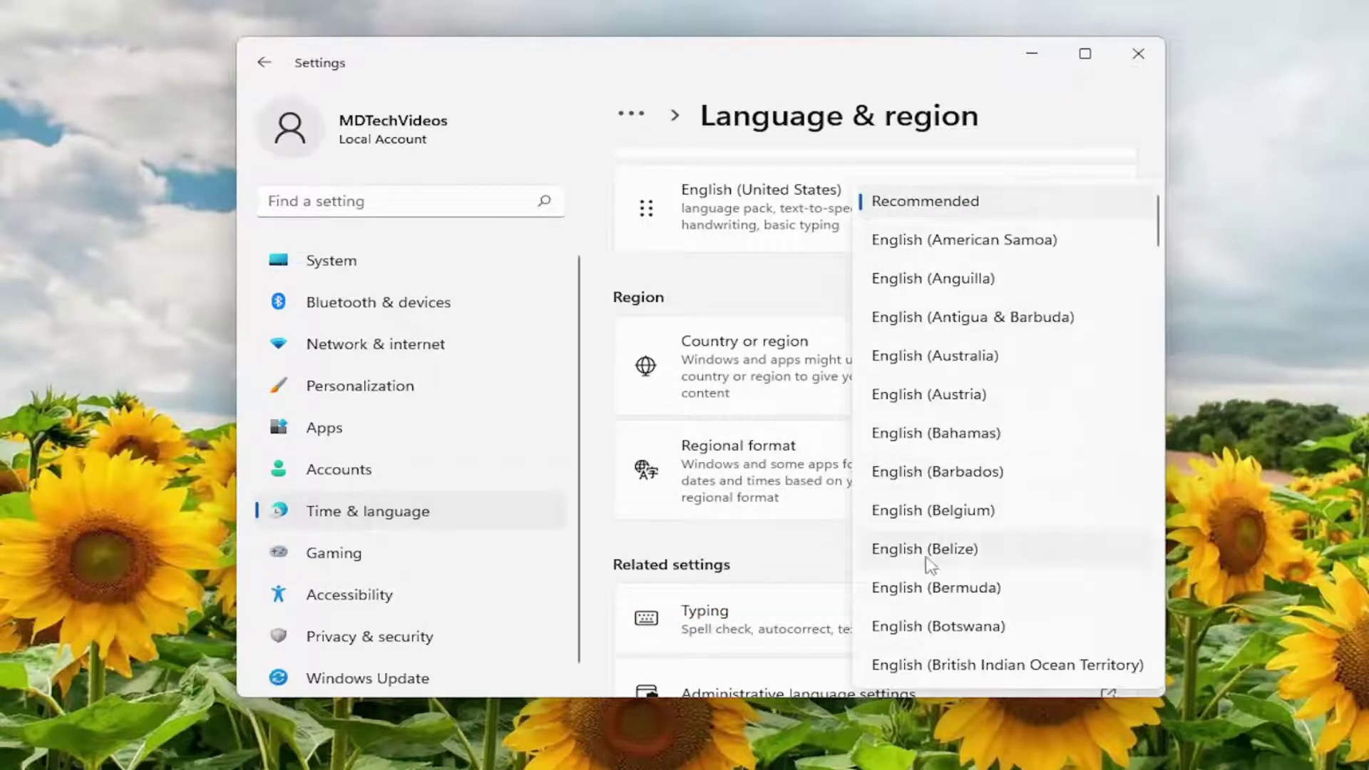
left_click(613, 452)
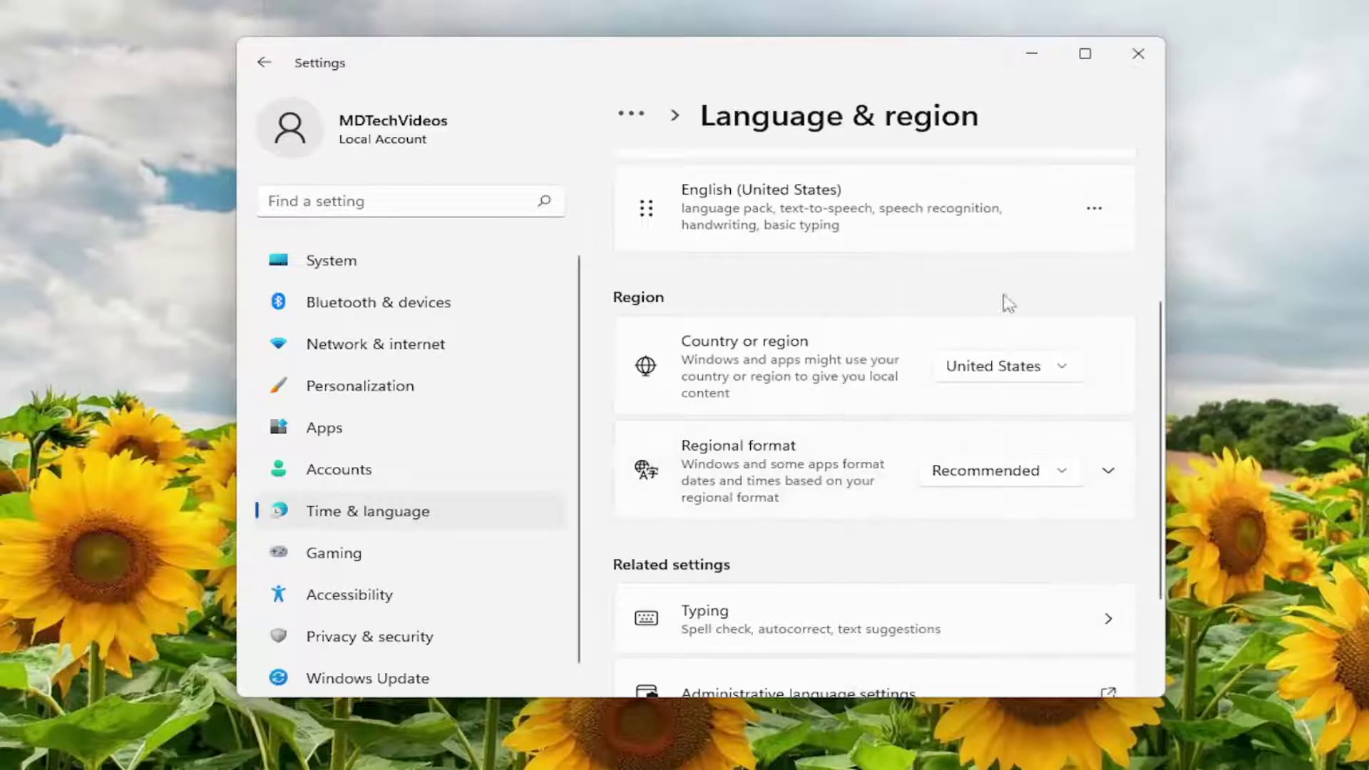
scroll(984, 467, "down", 3)
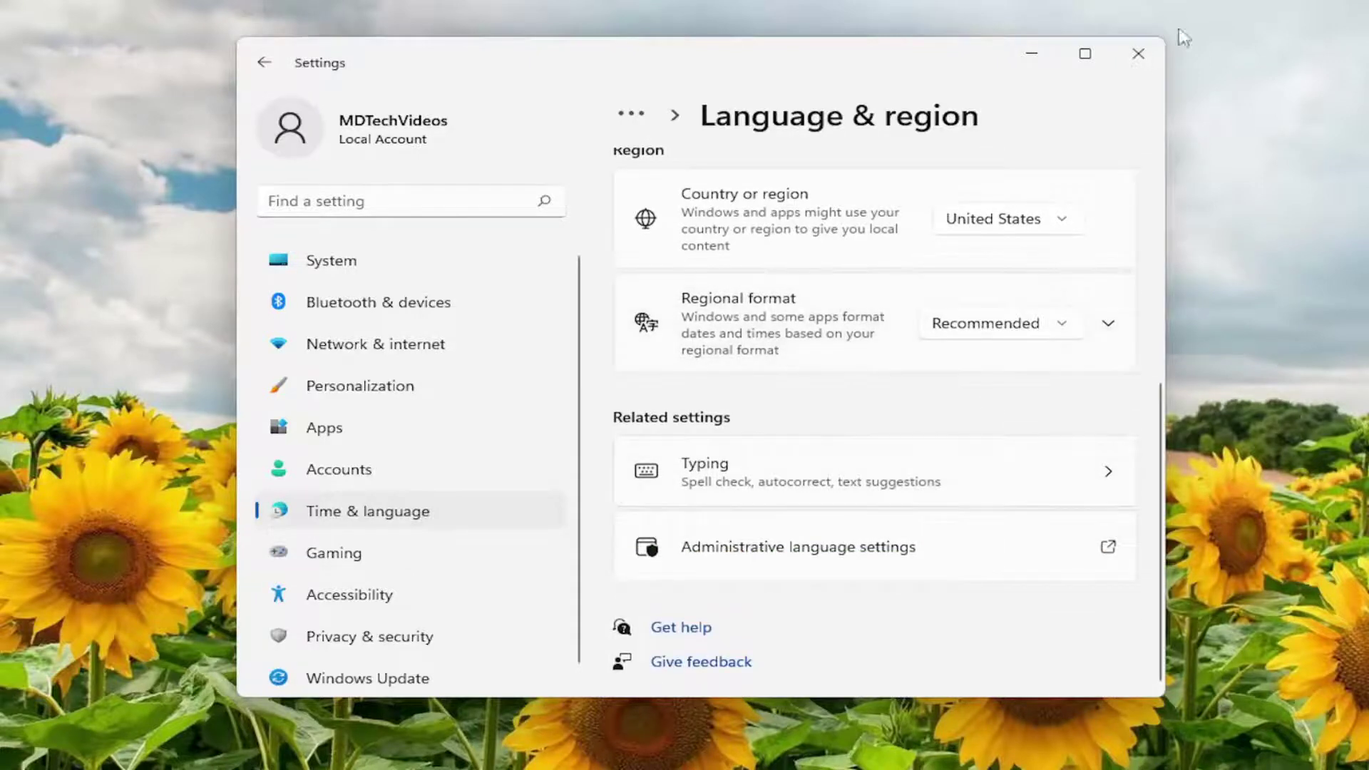